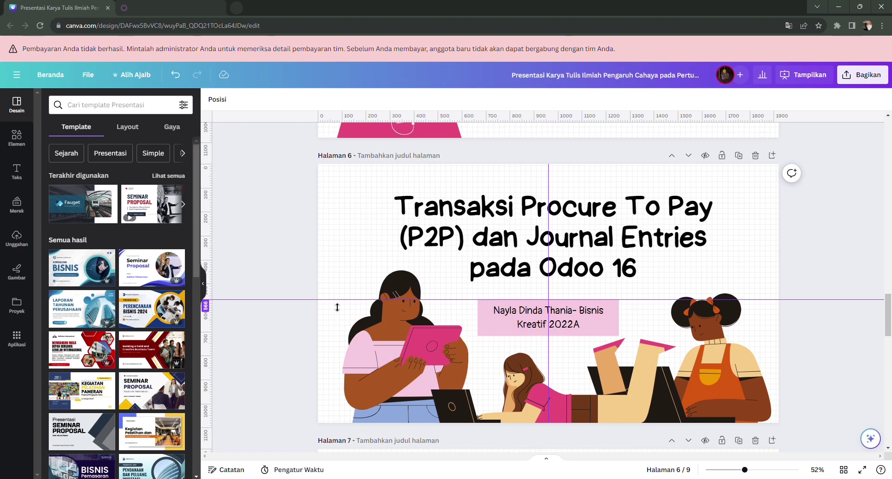
Step: Scroll the Canva slides from page 6 to page 9, which lists the Advisor, Purchase and Inventory Administrator accounts
scroll(337, 307, down, 4)
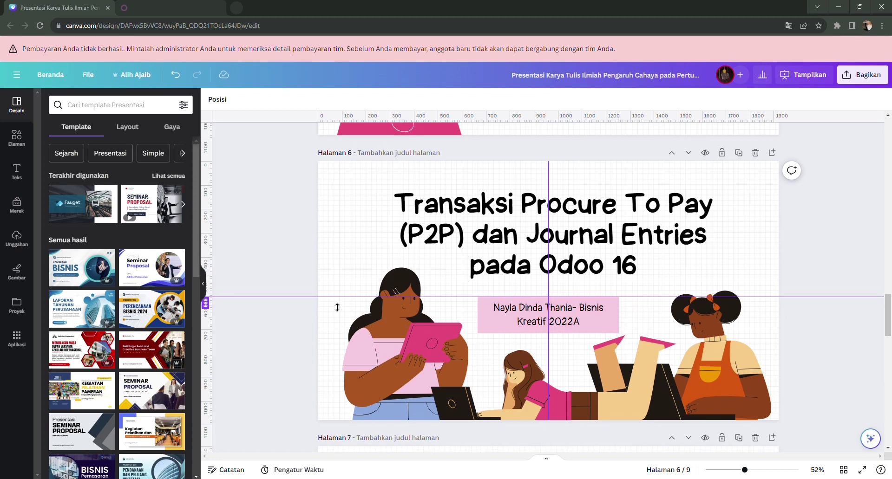
scroll(332, 306, down, 3)
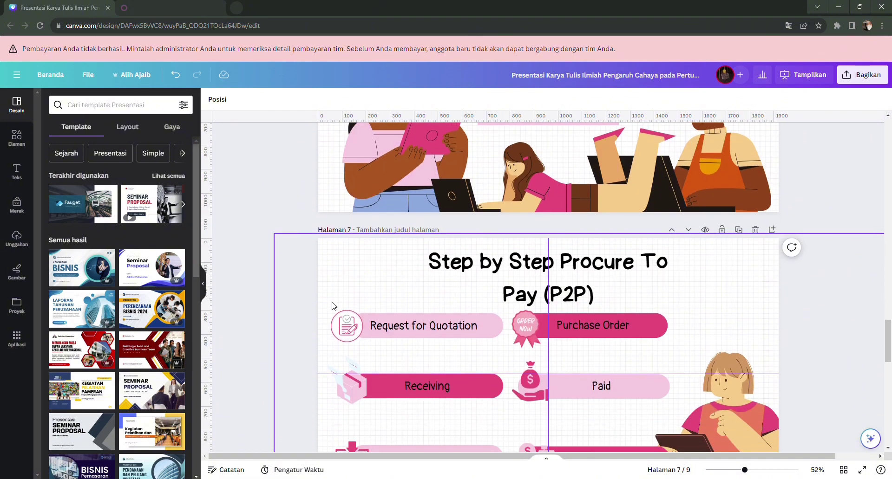
scroll(333, 306, down, 1)
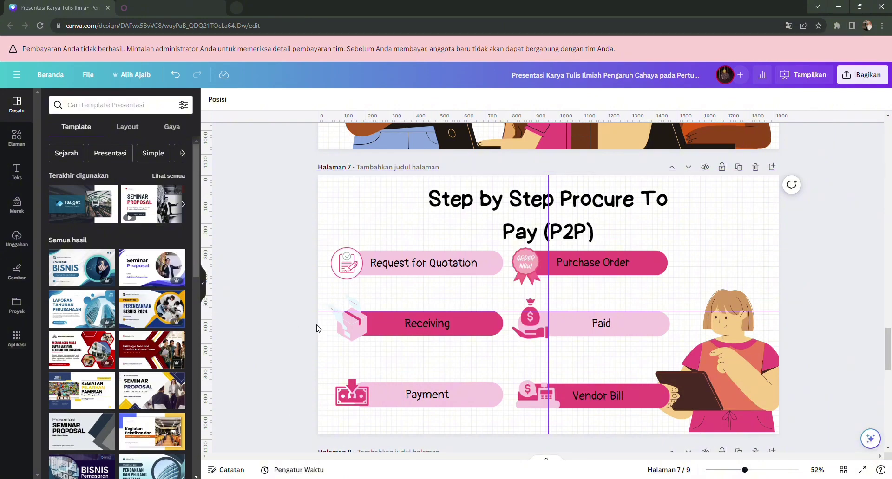
scroll(319, 328, down, 6)
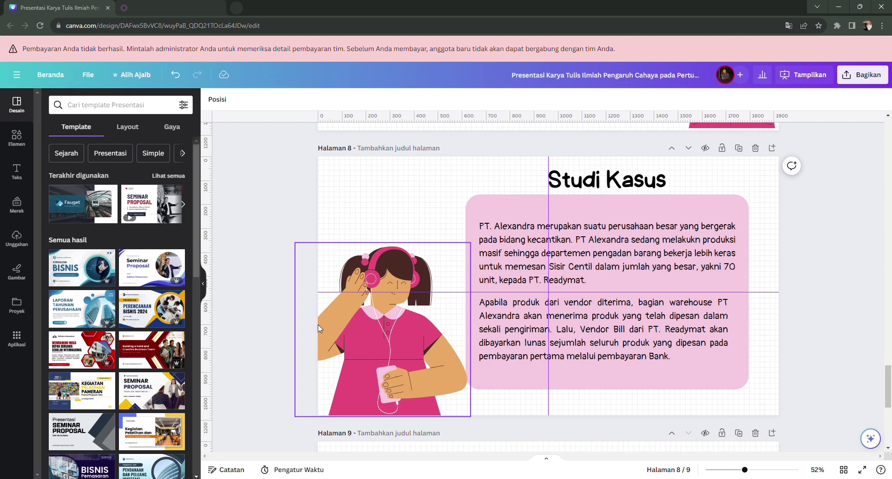
scroll(353, 379, down, 5)
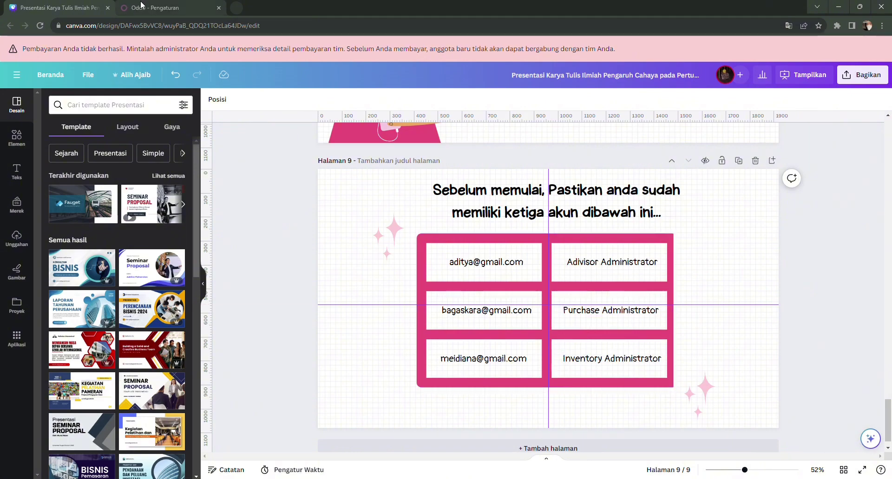
Step: Check the Sisir Centil product category's FIFO automated valuation, then go back to the Inventory overview
click(142, 6)
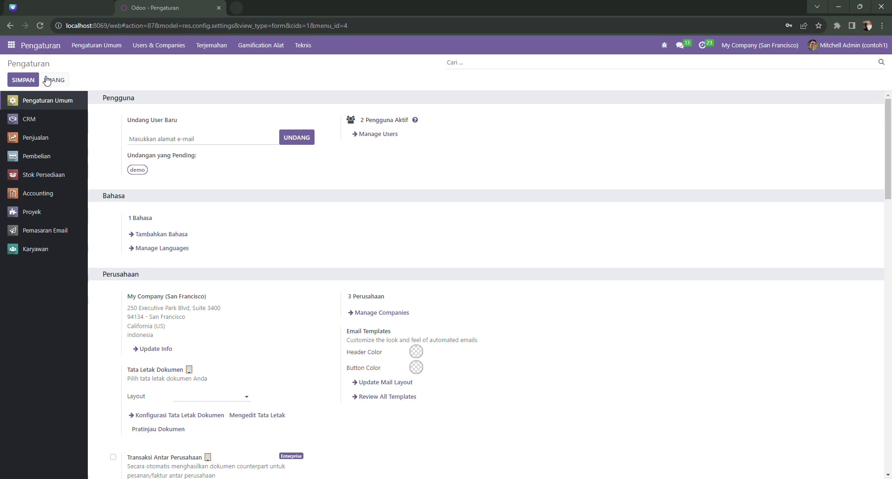
click(14, 45)
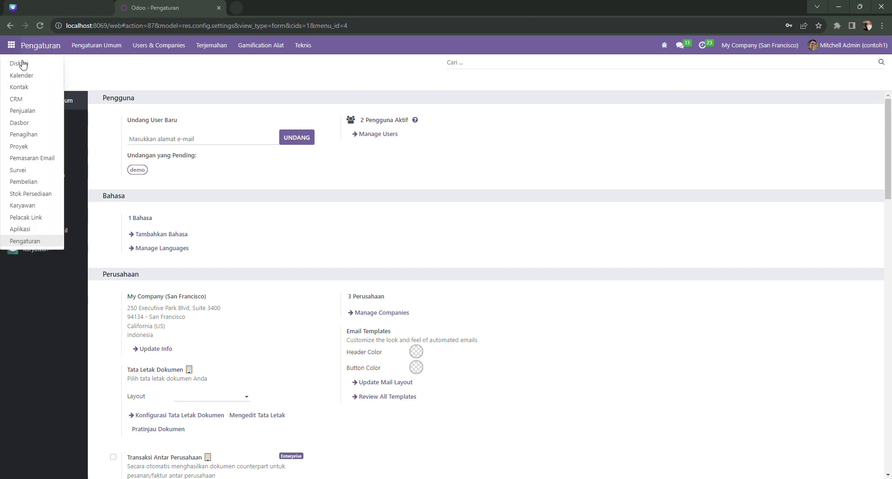
click(51, 194)
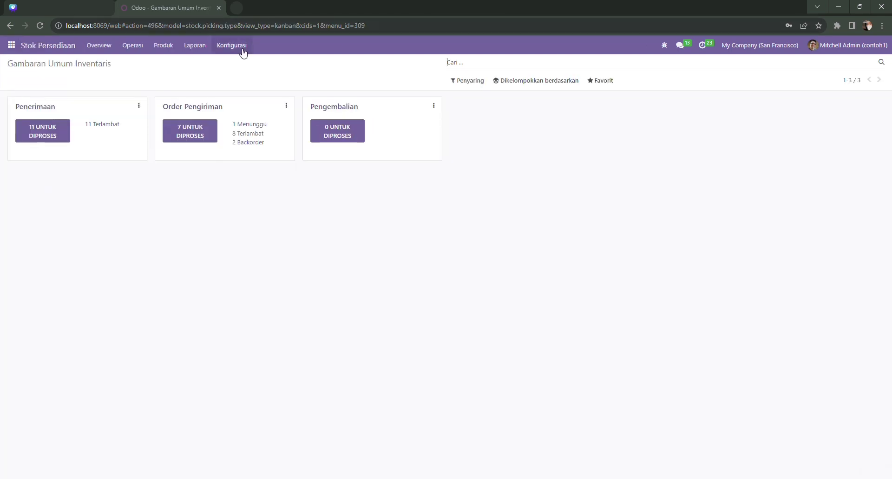
click(242, 52)
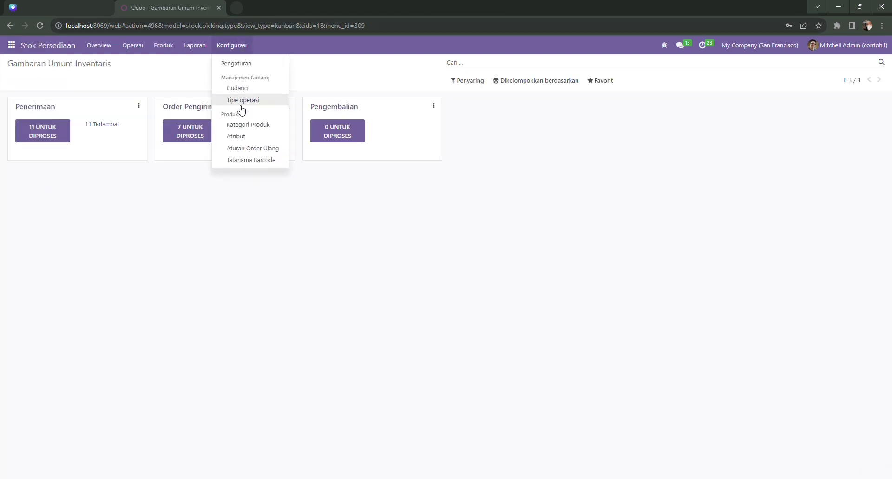
click(238, 125)
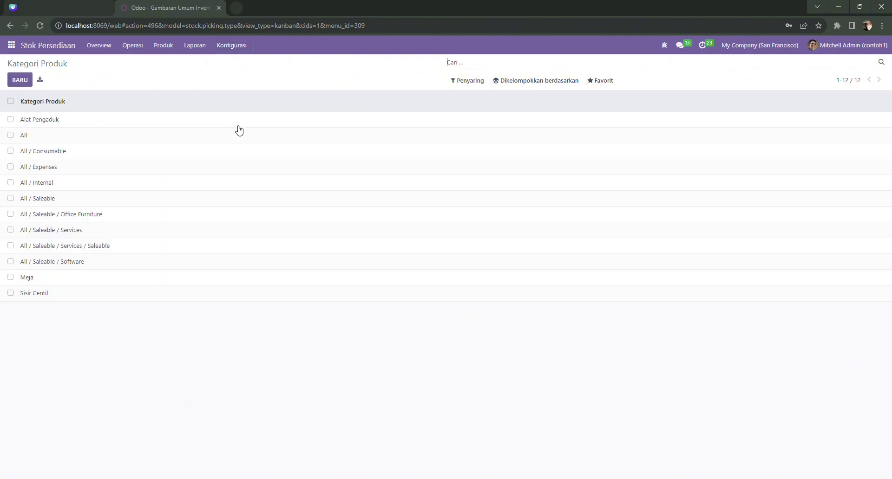
click(160, 294)
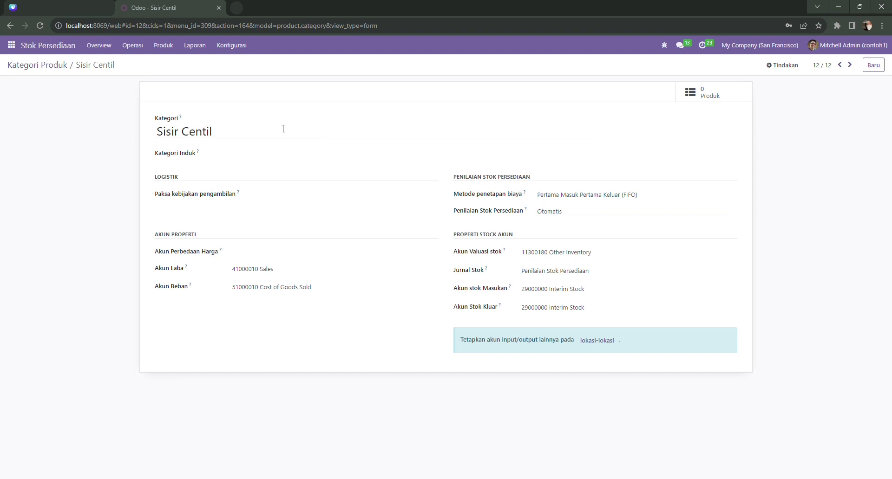
click(67, 53)
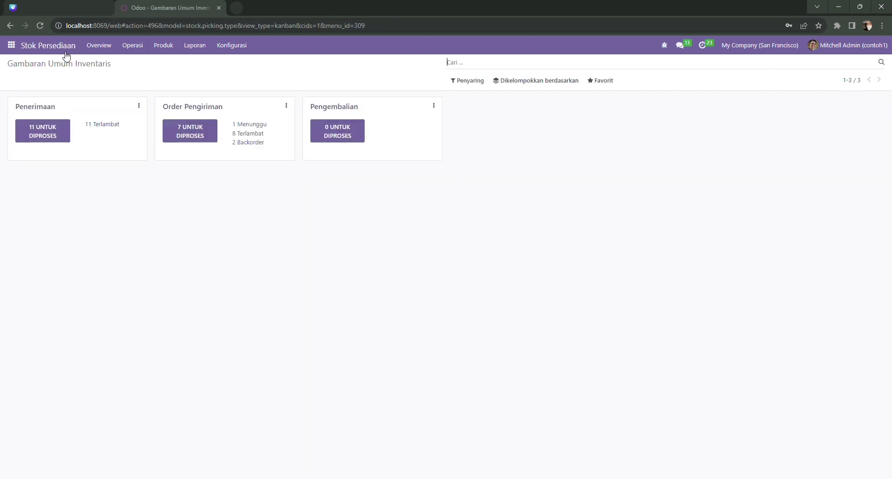
click(167, 47)
Step: Open the Sisir Centil storable product from the Products catalogue, reopening it after returning via the breadcrumb
click(169, 63)
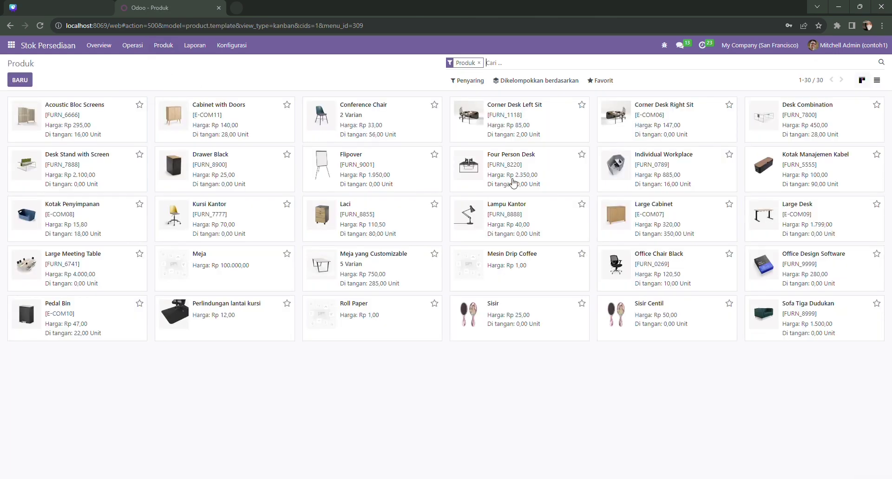
click(673, 313)
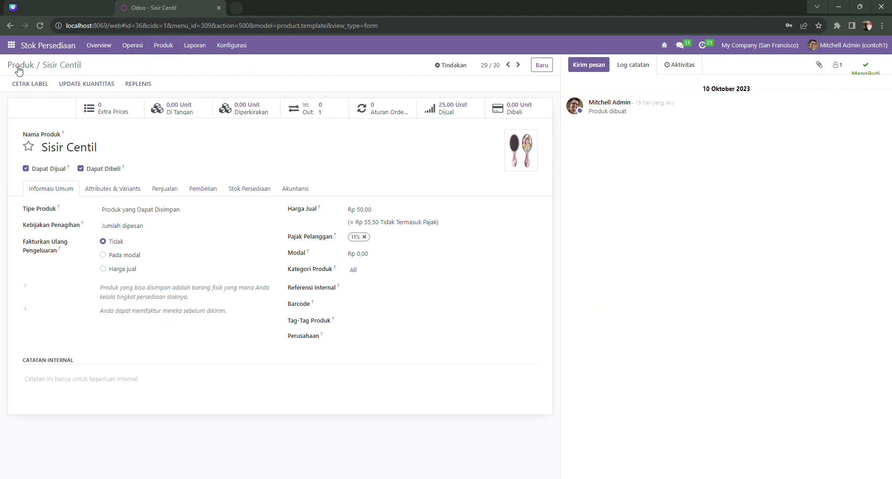
click(18, 70)
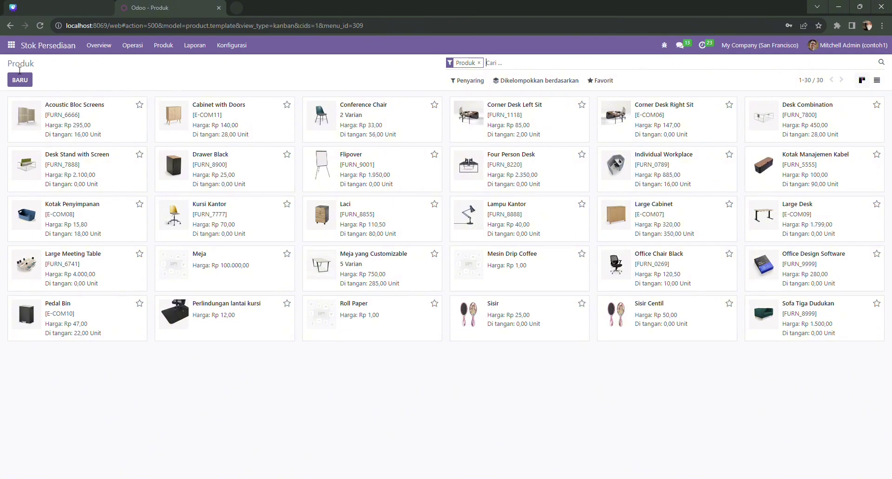
double_click(668, 315)
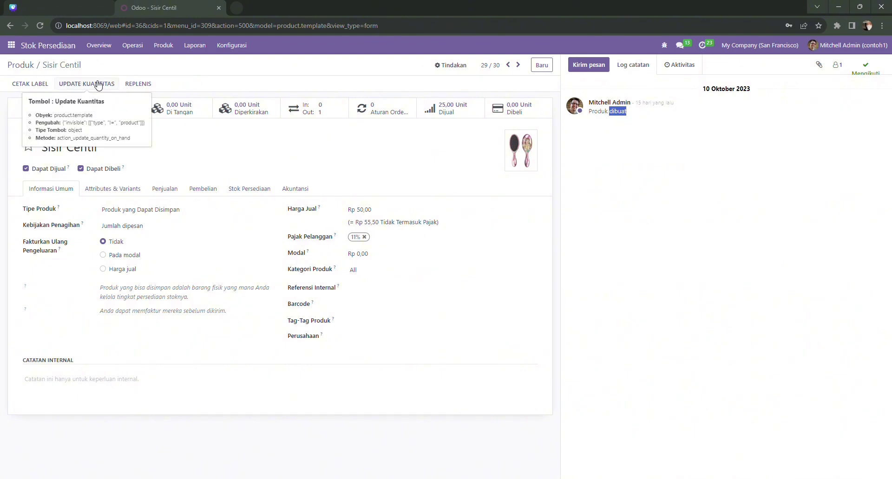
Step: Add a new stock count line for Sisir Centil with counted quantity 250 and save it
click(98, 84)
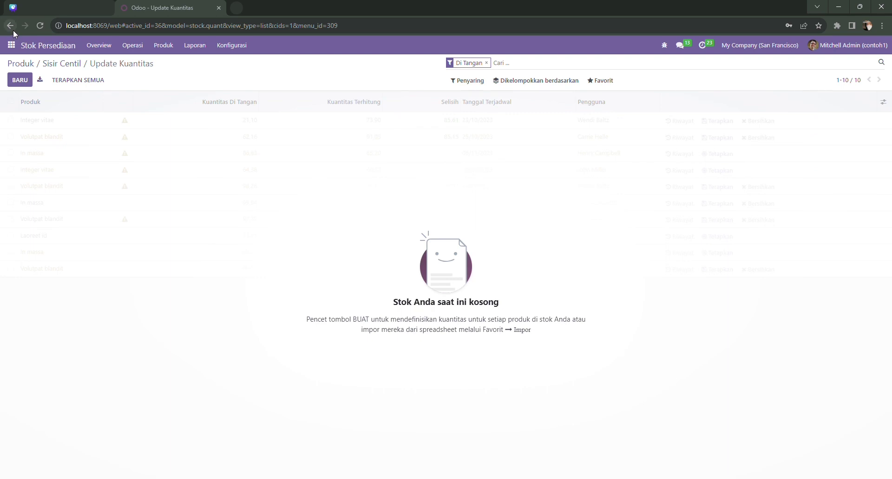
click(20, 80)
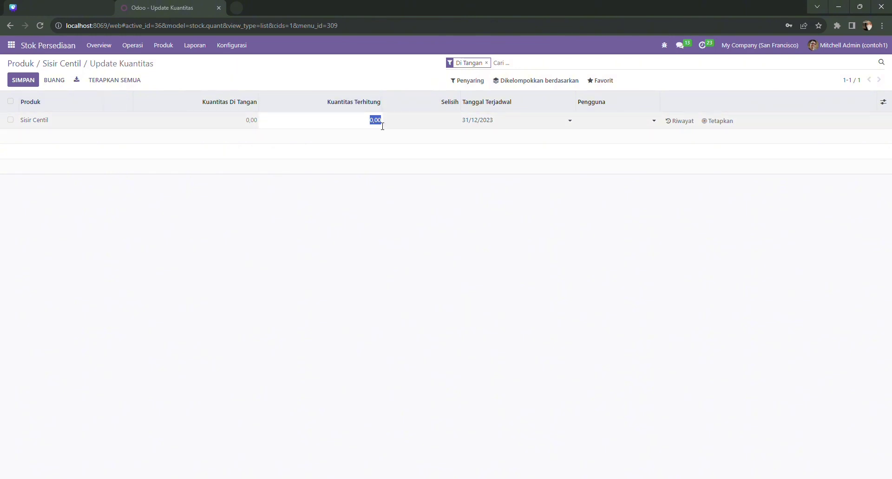
key(BackSpace)
text(250)
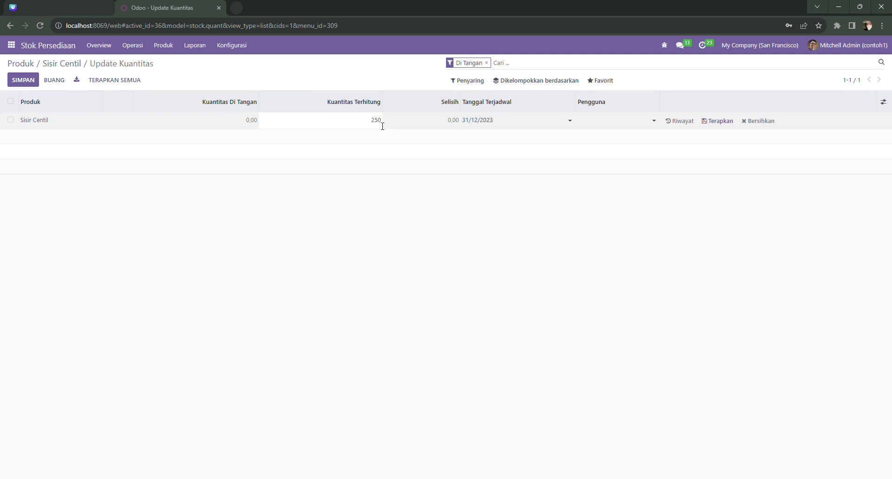
key(Return)
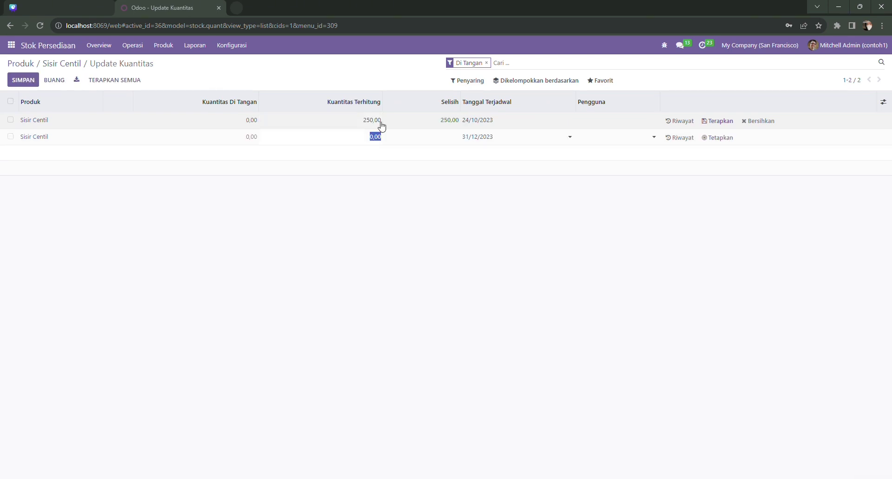
click(34, 83)
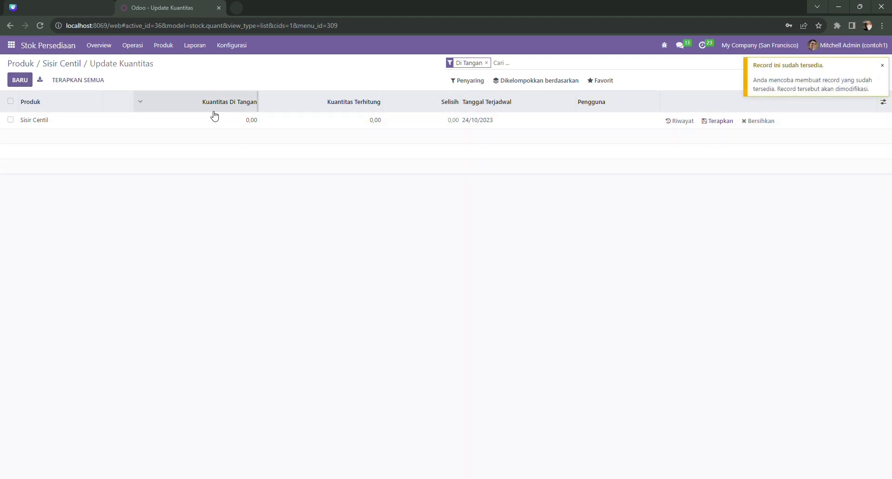
Step: Pass through the Apps page, then open the general Settings page from the apps menu
click(12, 45)
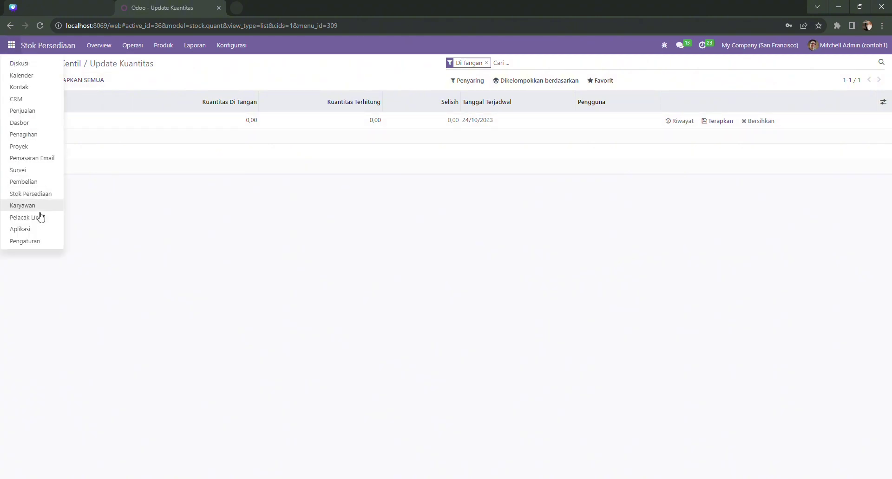
click(33, 229)
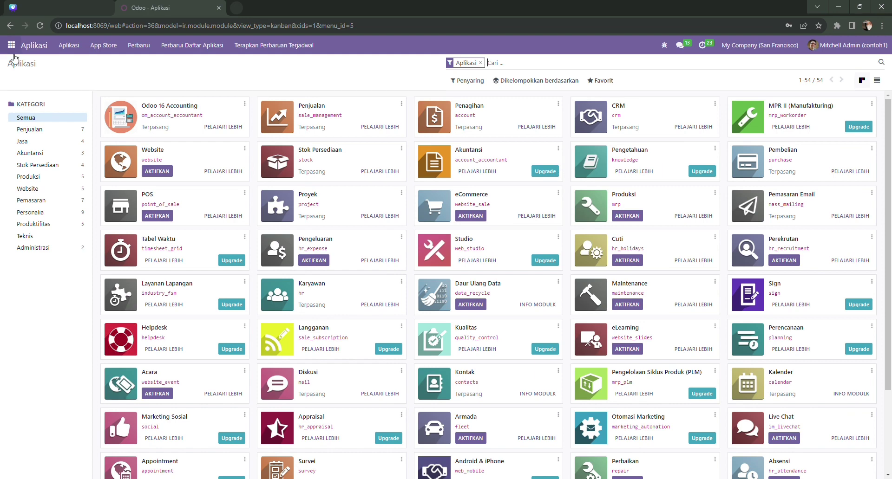
click(11, 45)
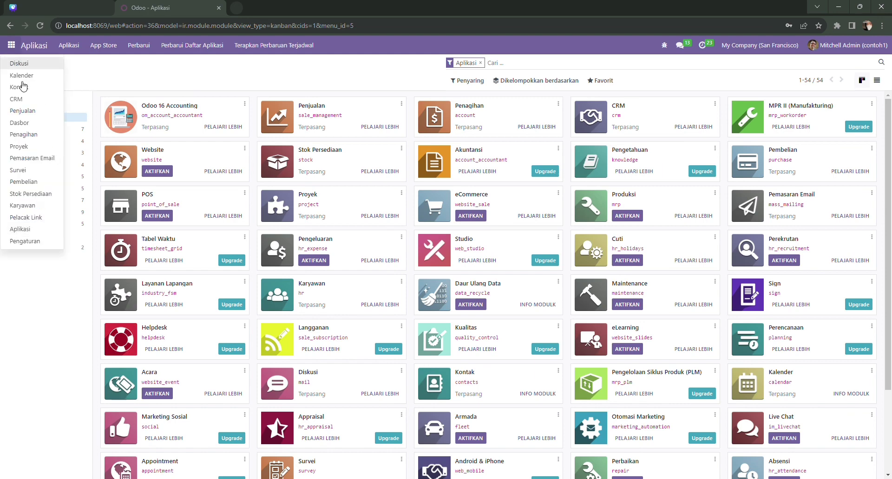
click(32, 241)
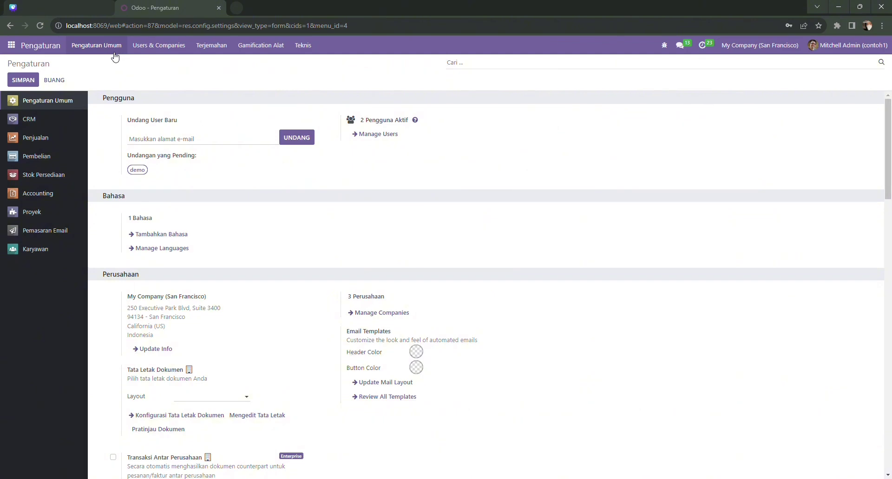
Step: Start a new user under Users and enter the accountant's name and e-mail address
click(142, 45)
click(154, 68)
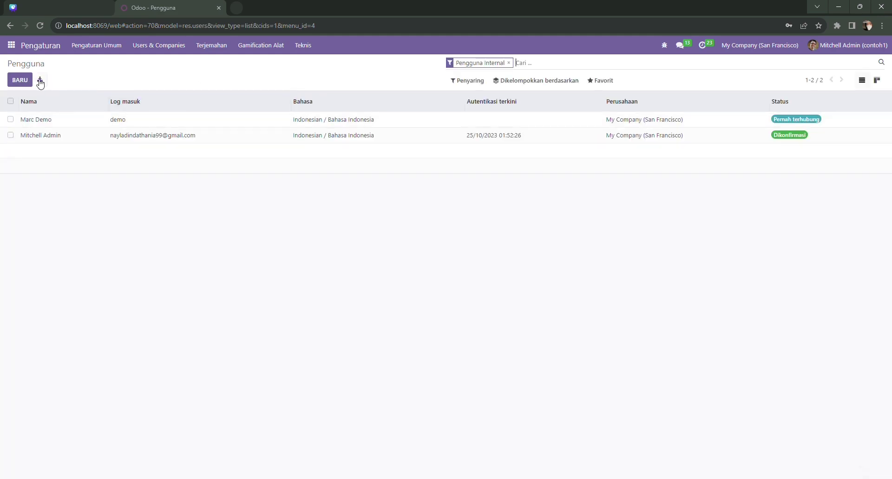
click(21, 80)
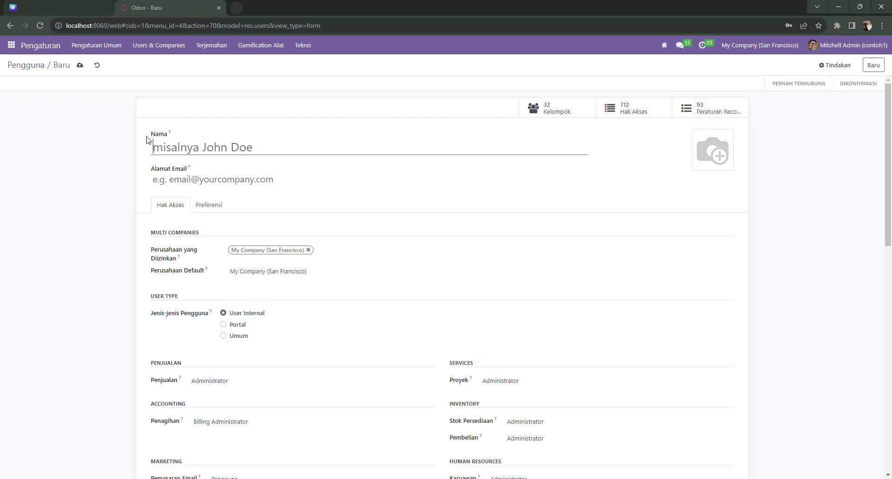
text(adit)
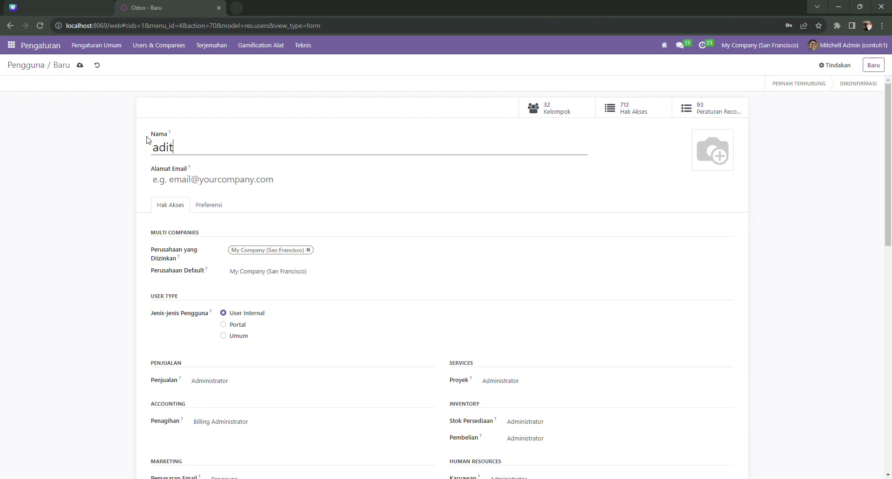
text(ya@gm)
key(BackSpace)
key(BackSpace)
key(BackSpace)
text(akuntan)
click(196, 186)
text(A)
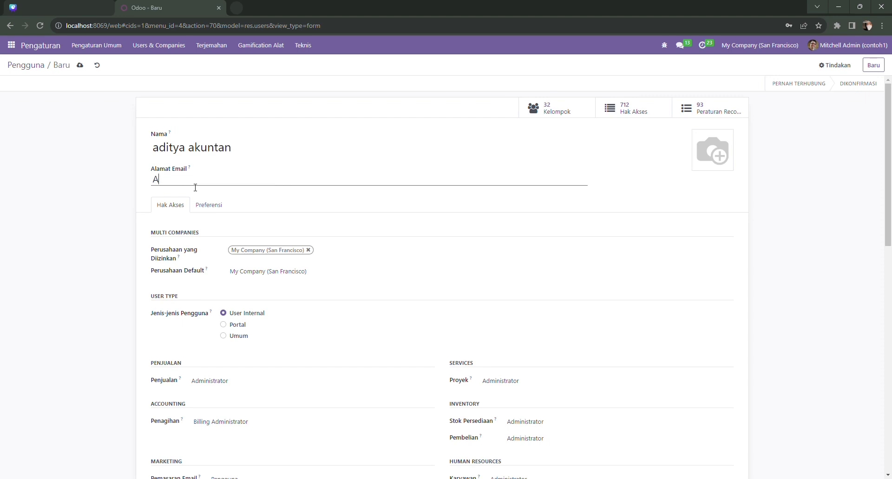
text(dity)
key(BackSpace)
key(BackSpace)
key(BackSpace)
key(BackSpace)
key(BackSpace)
Step: Clear the Sales, Project, Inventory, Purchase and Employees access levels and save the user
scroll(275, 370, down, 1)
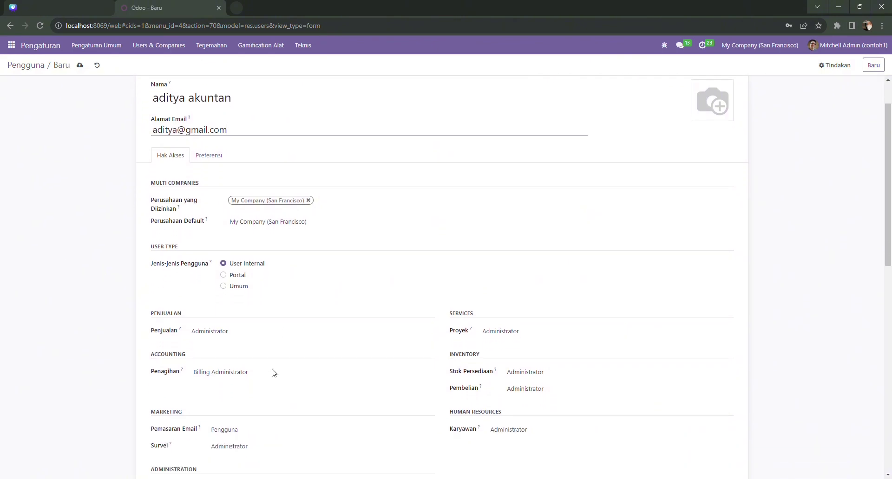
click(242, 333)
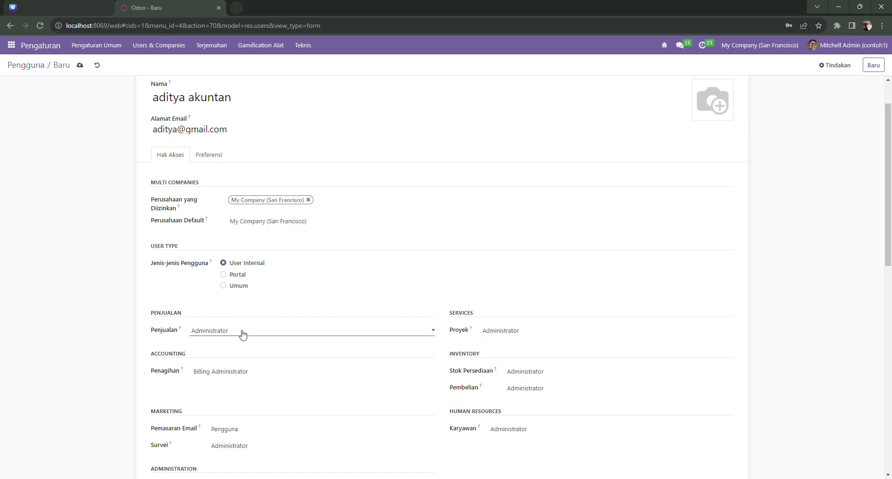
click(271, 343)
click(537, 332)
click(538, 342)
click(541, 373)
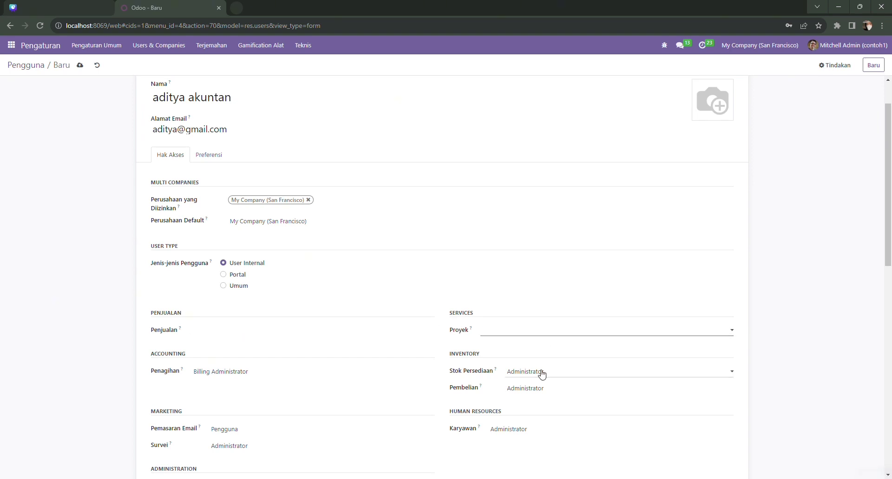
click(552, 383)
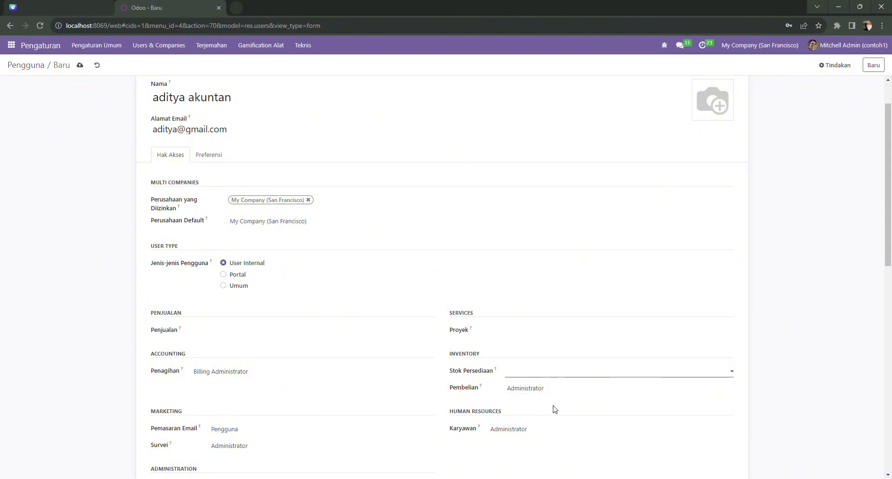
click(553, 391)
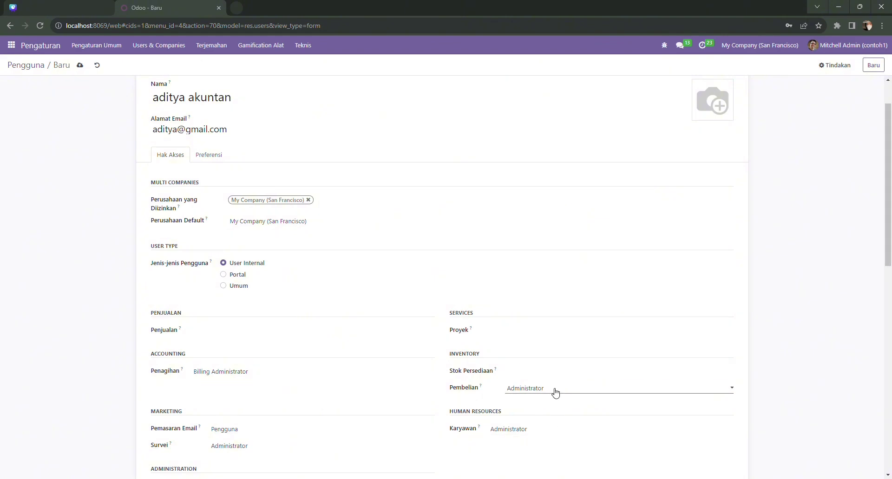
click(553, 405)
click(551, 428)
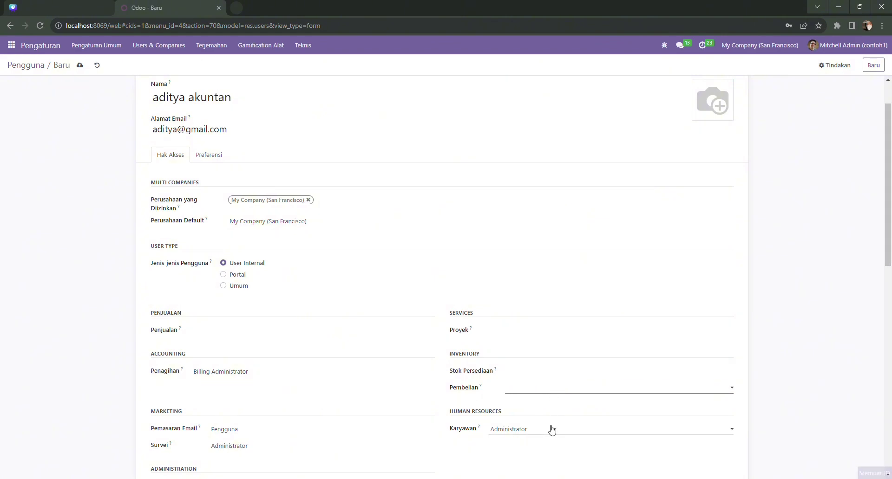
click(545, 443)
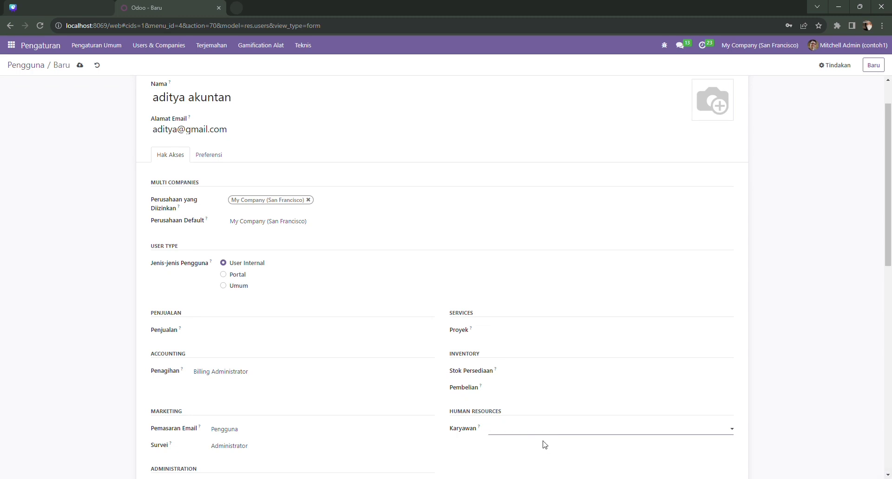
click(326, 438)
click(80, 65)
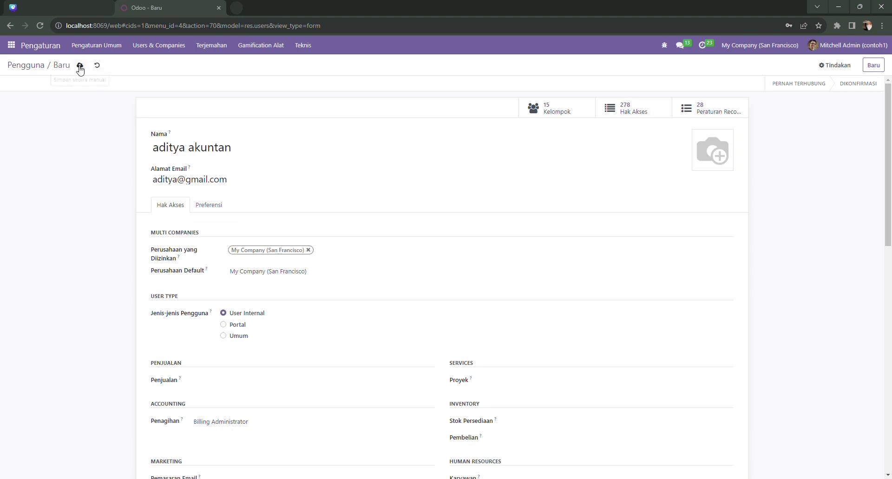
click(80, 66)
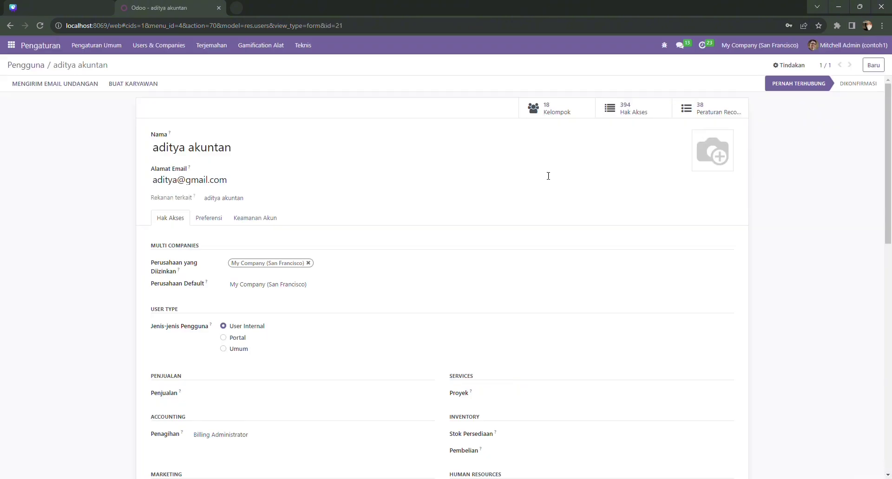
Step: Open a new browser window and load the Odoo login page at localhost:8069/web/login
key(ctrl+n)
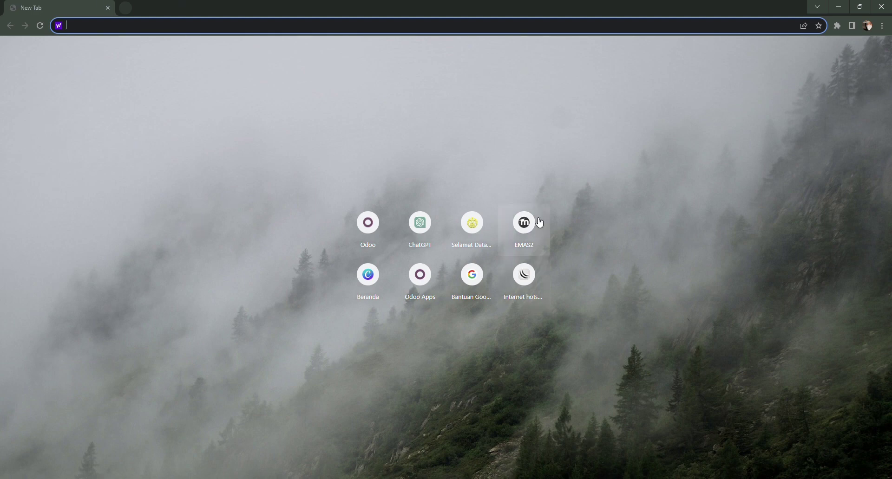
text(localhost:8069/web/login)
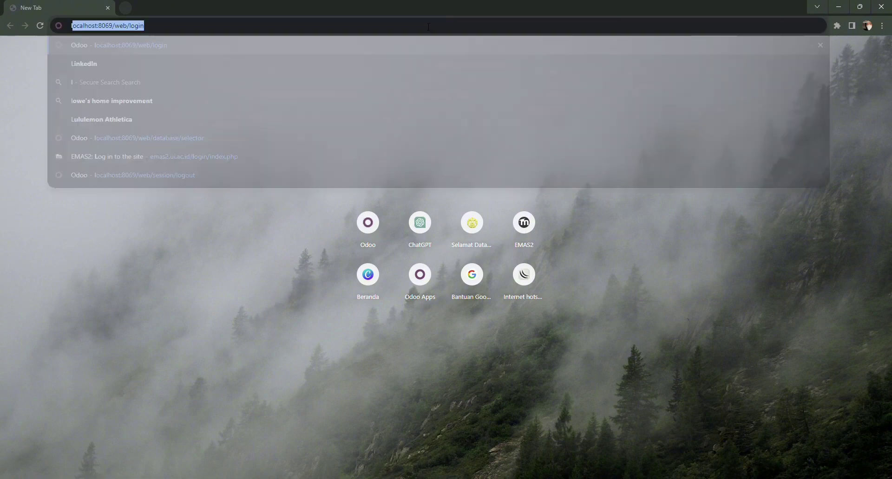
key(Return)
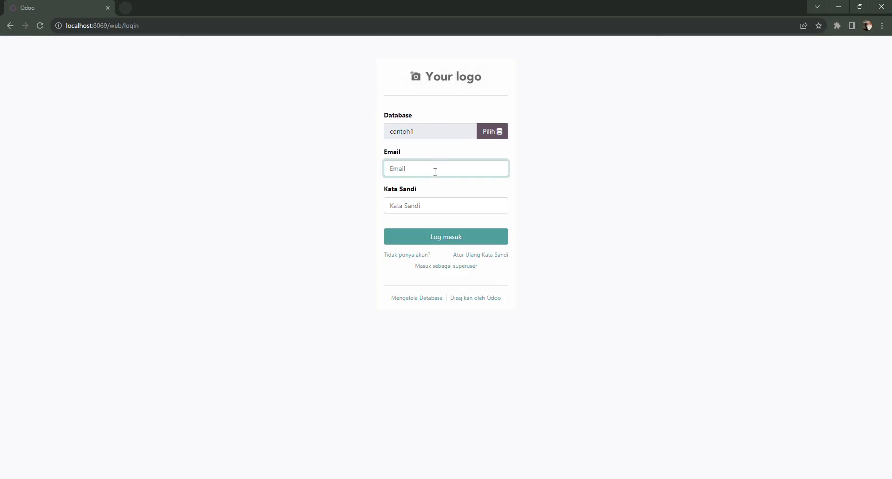
Step: Sign in with the purchasing user's e-mail address and password
text(ad)
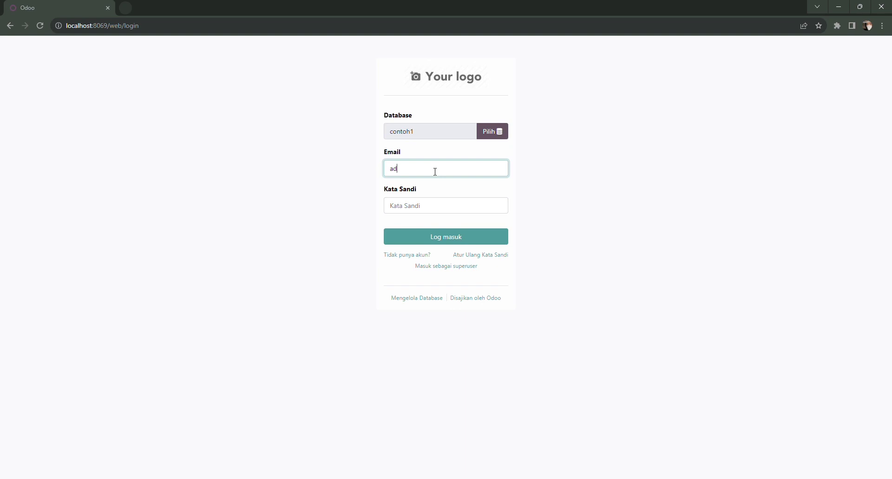
text(ity)
key(BackSpace)
key(BackSpace)
key(BackSpace)
key(BackSpace)
key(BackSpace)
key(BackSpace)
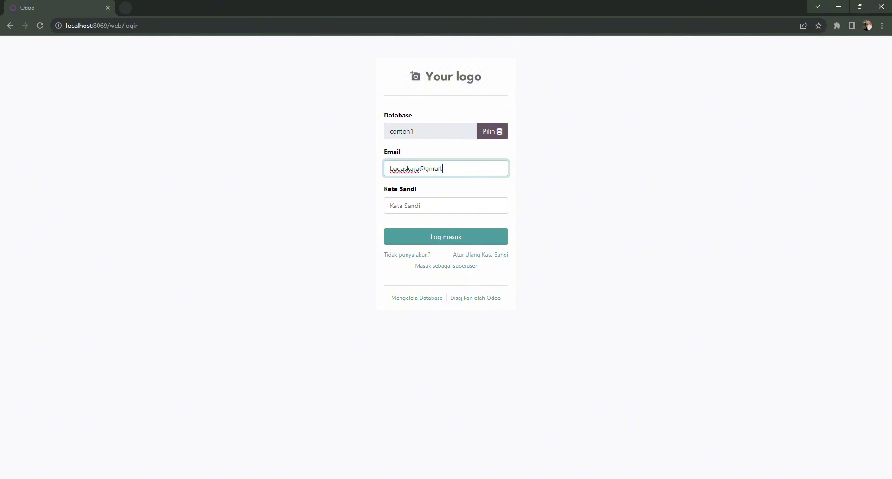
click(421, 209)
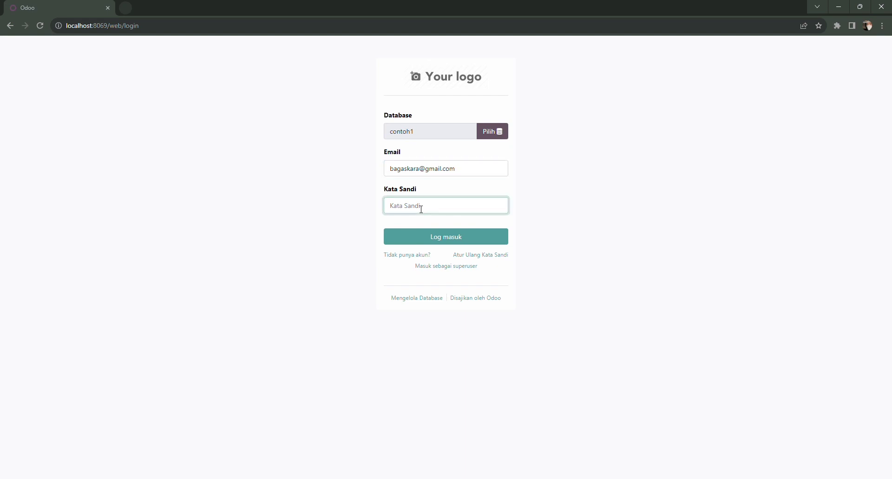
text(1)
click(416, 240)
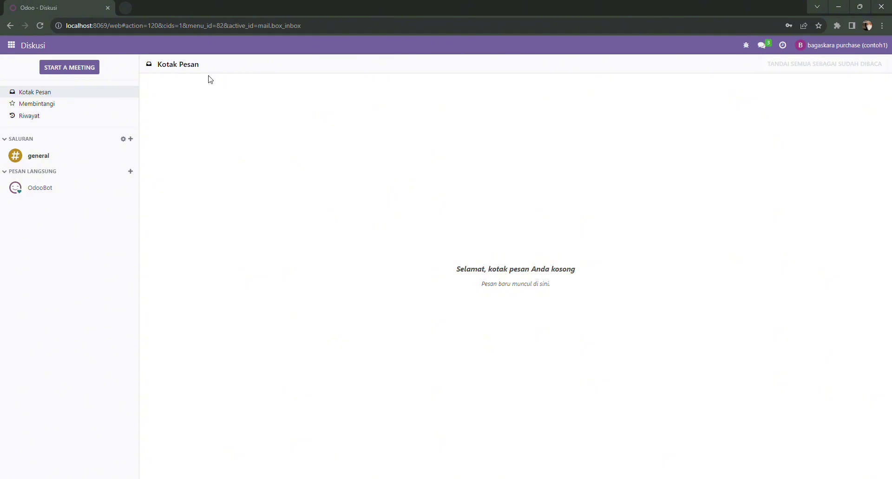
Step: Start a new request for quotation in Purchase with Ready Mat as the vendor
click(12, 45)
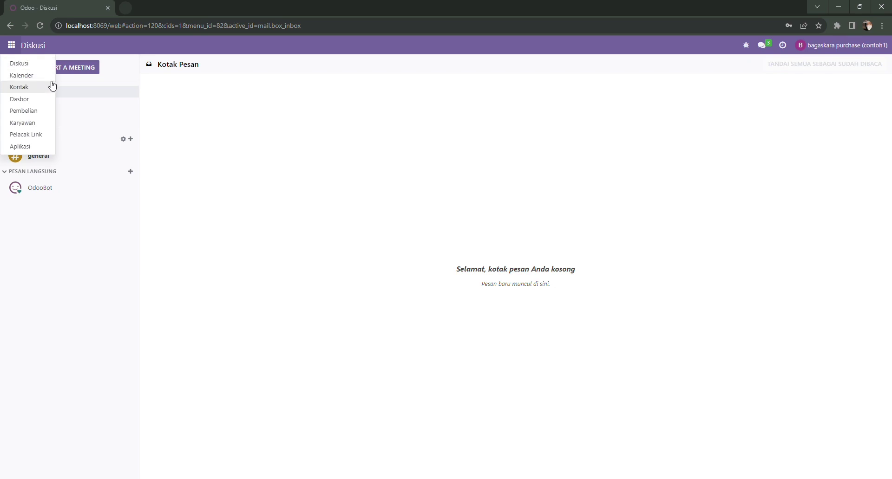
click(38, 114)
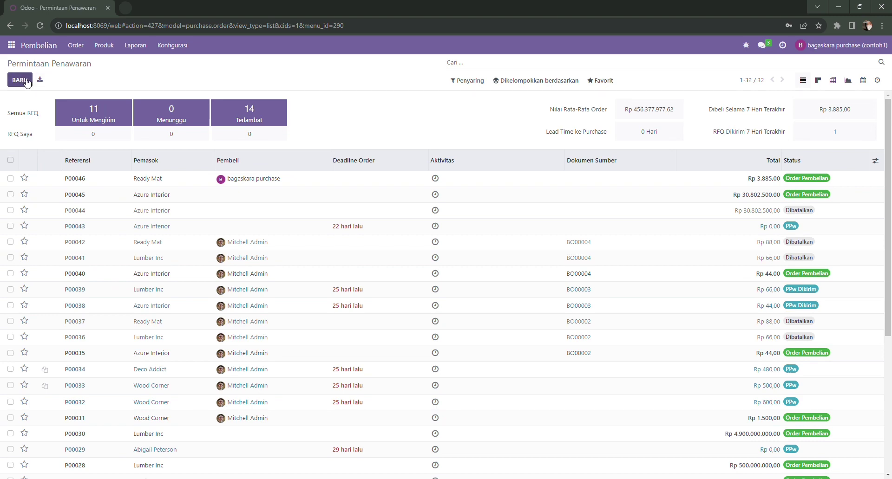
click(27, 81)
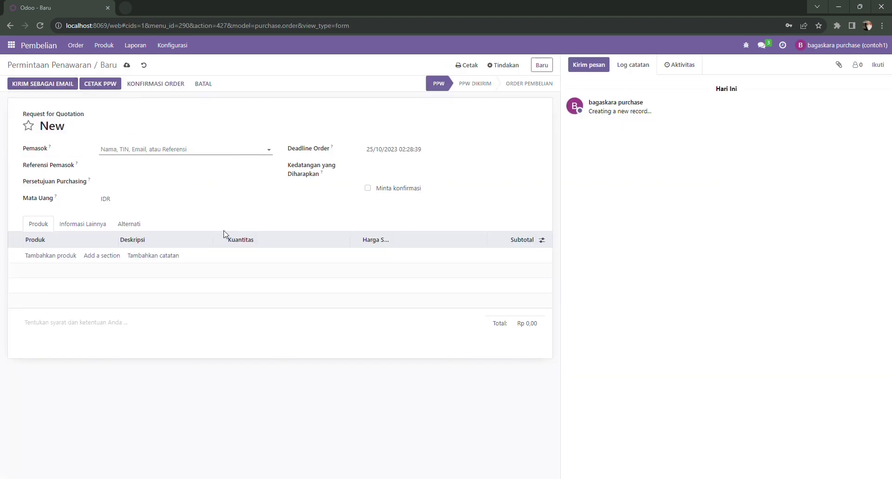
click(159, 155)
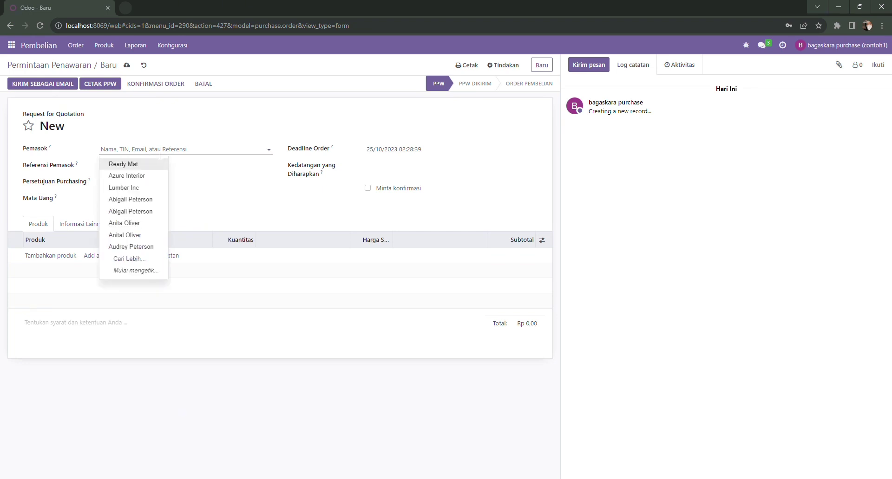
text(R)
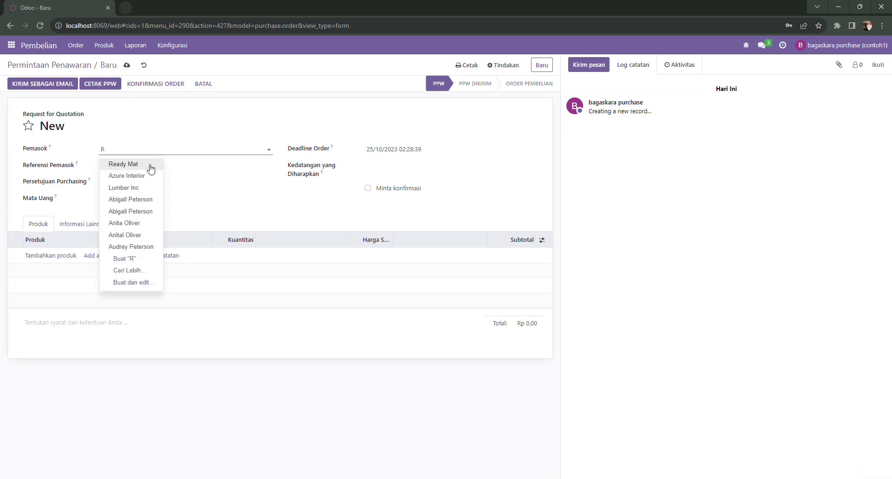
click(123, 164)
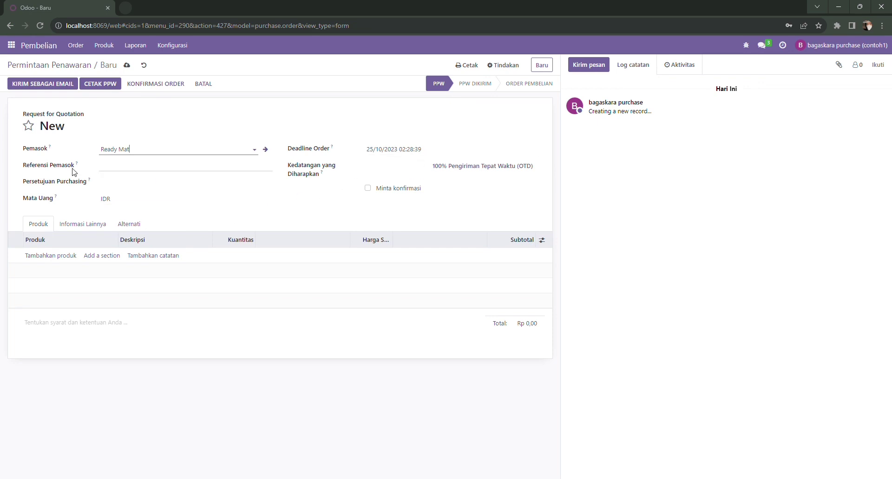
Step: Add 70 Sisir Centil to the quotation, drop the empty extra line, and save it
click(60, 255)
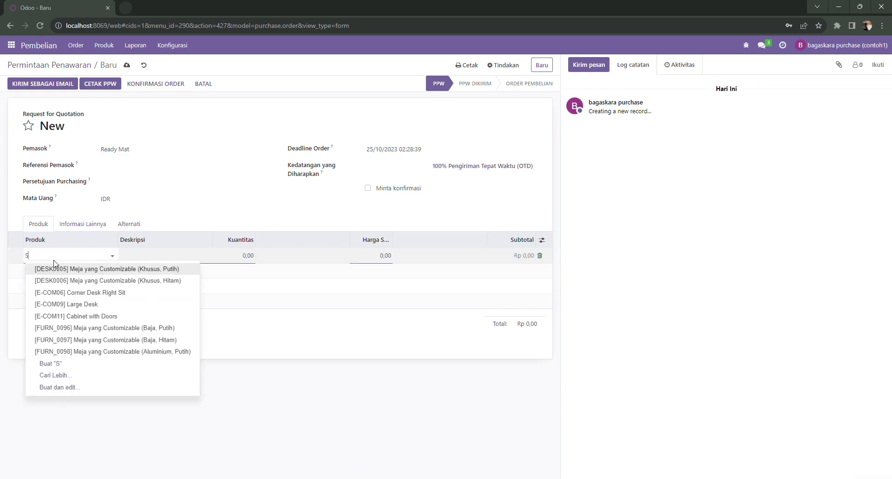
text(Sisi)
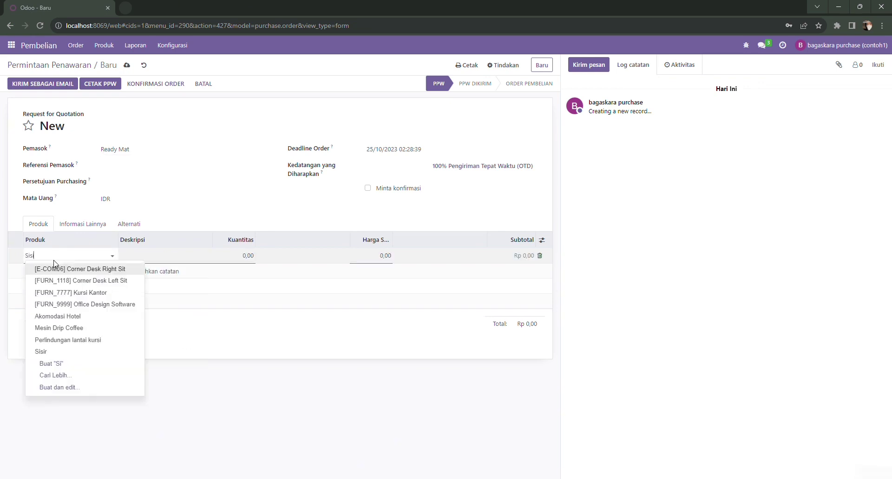
click(58, 281)
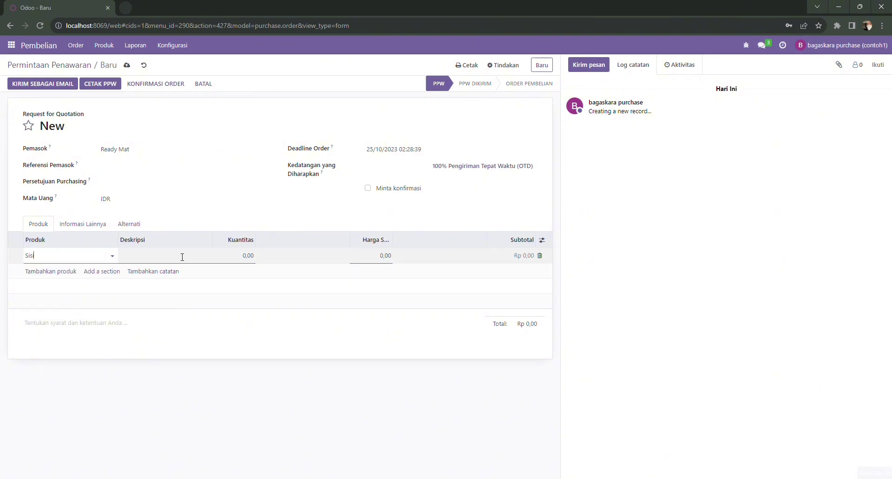
click(257, 262)
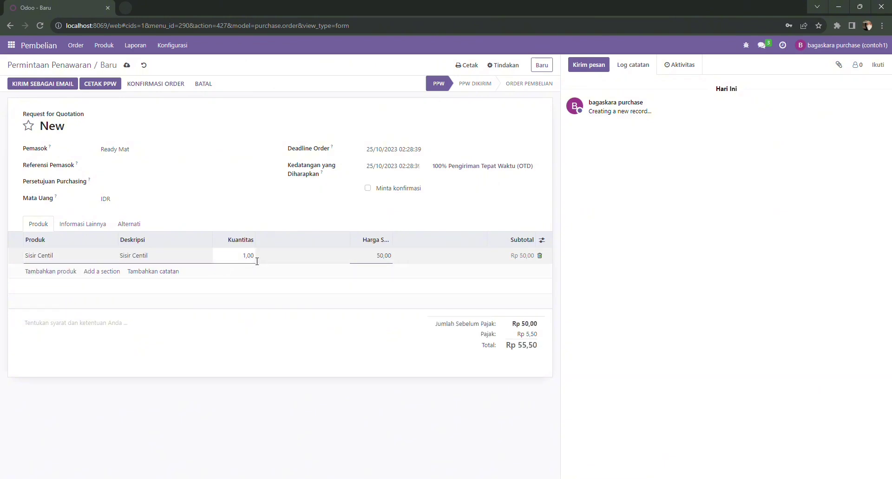
key(BackSpace)
key(BackSpace)
key(BackSpace)
text(70)
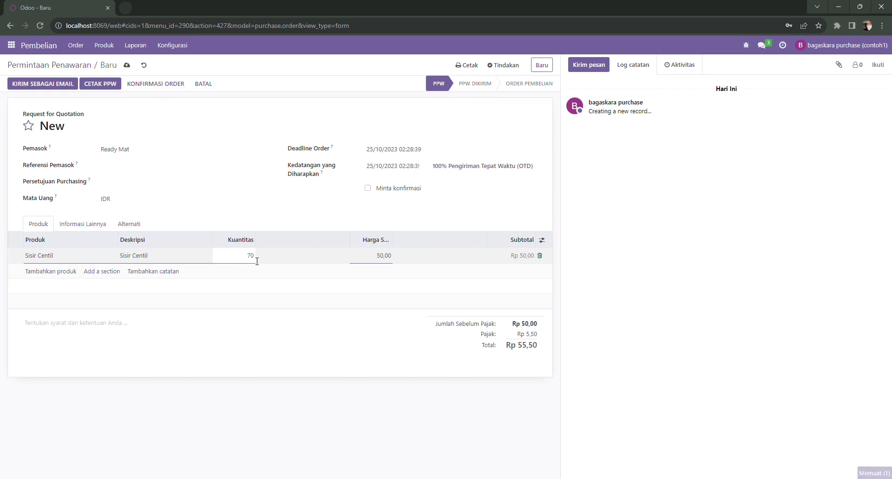
key(Return)
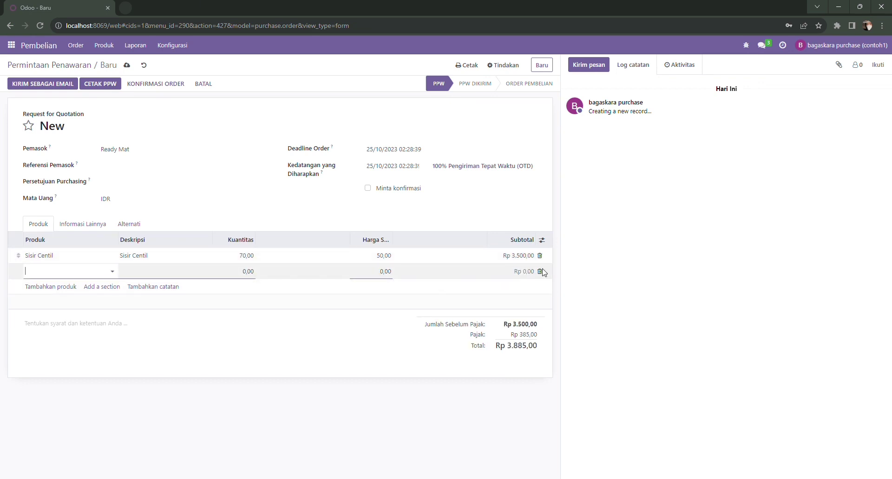
click(540, 271)
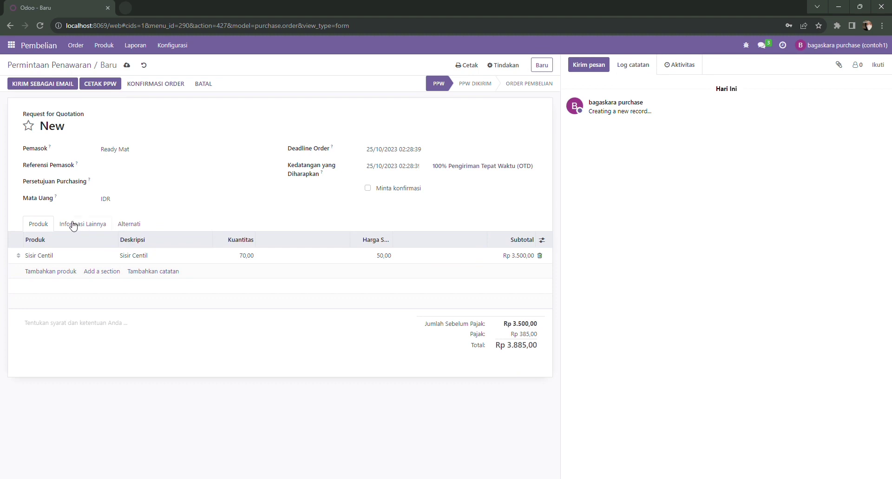
click(127, 65)
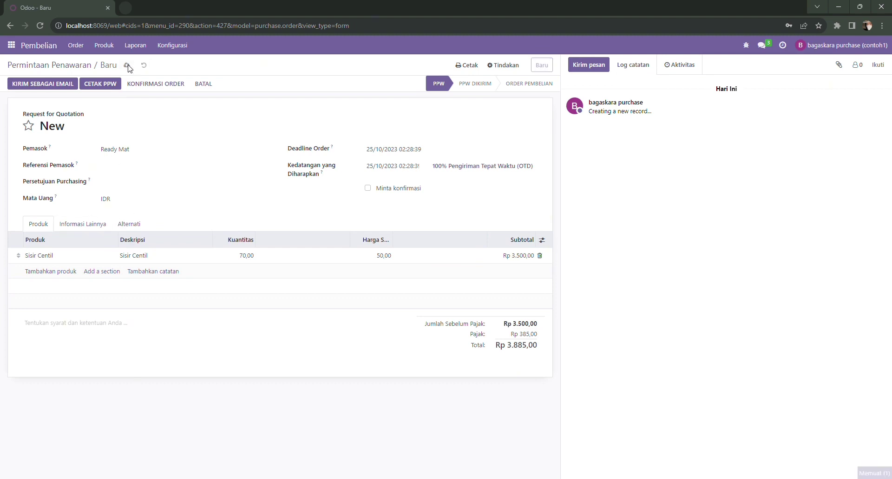
Step: Send the P00047 RFQ email with its PDF to Ready Mat, then confirm the order
click(53, 84)
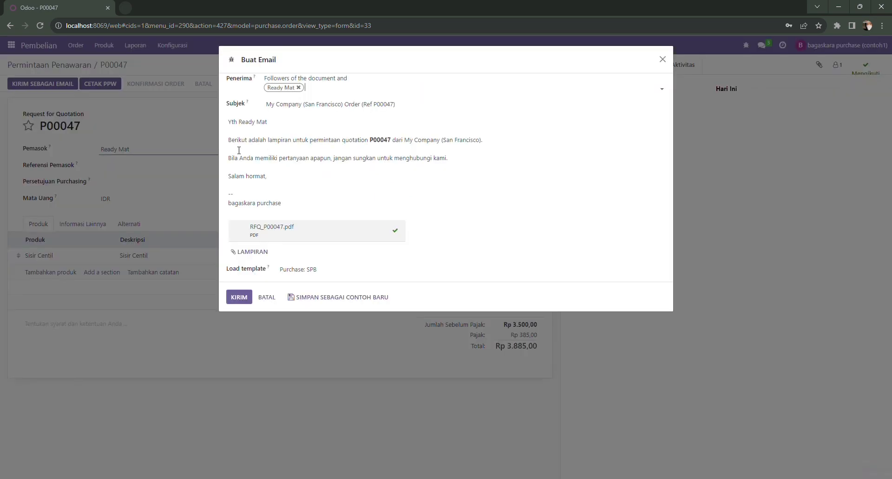
click(245, 300)
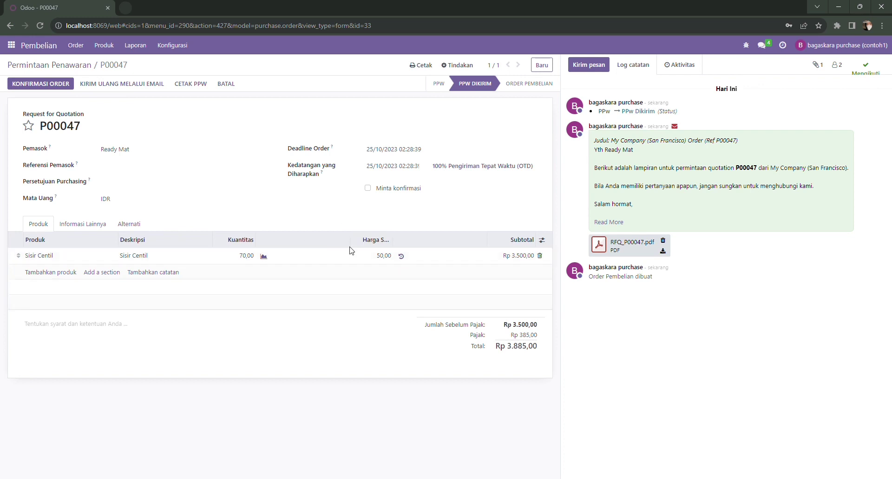
click(42, 85)
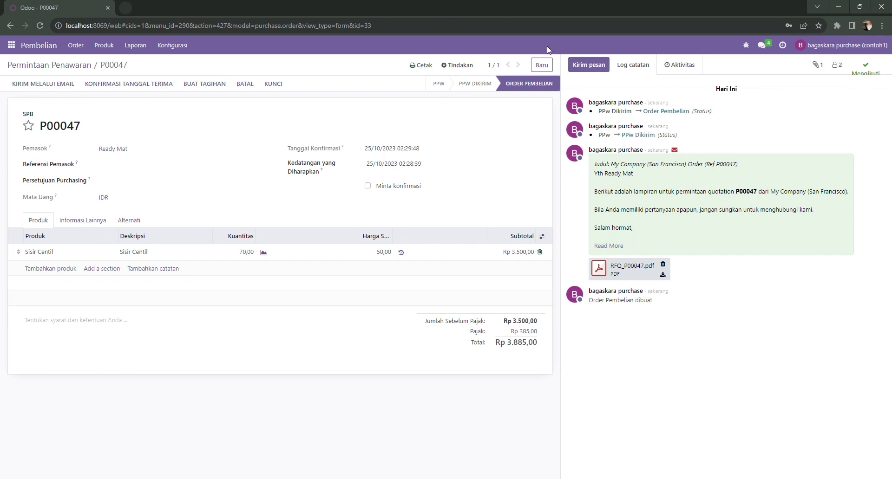
Step: Log out the purchasing user, sign in with the admin's saved credentials, and open the Penagihan app
click(848, 47)
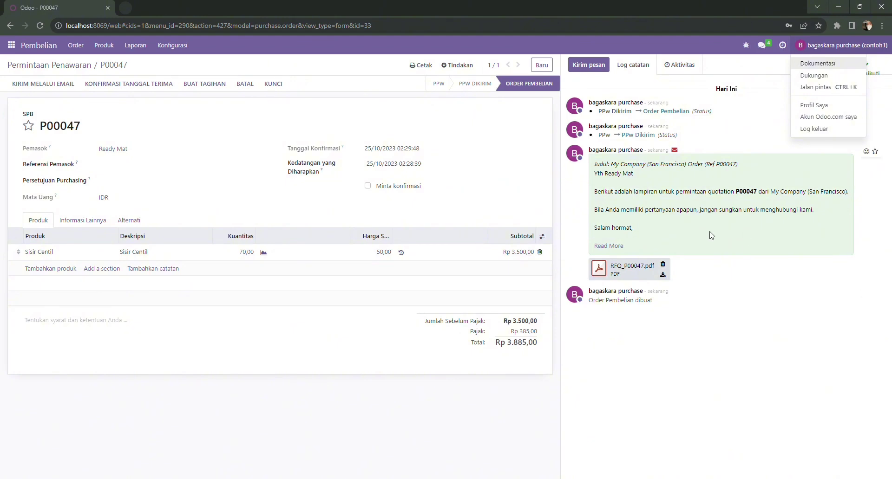
click(830, 128)
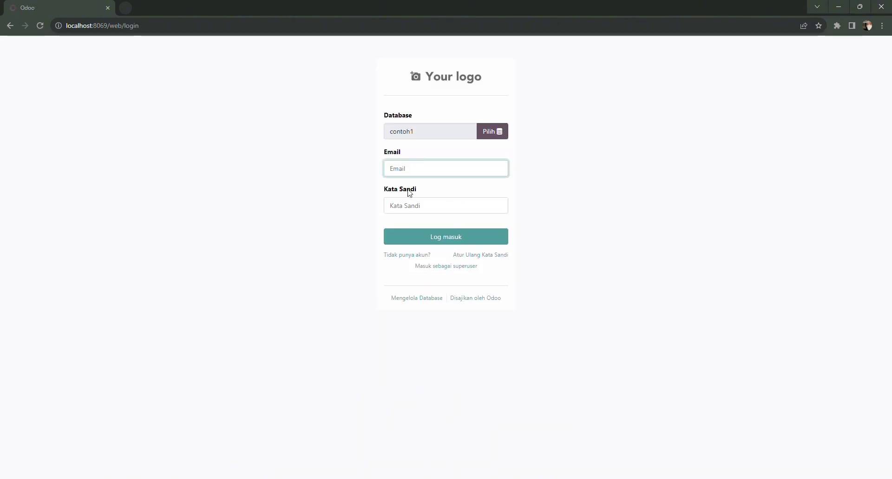
click(425, 172)
click(470, 193)
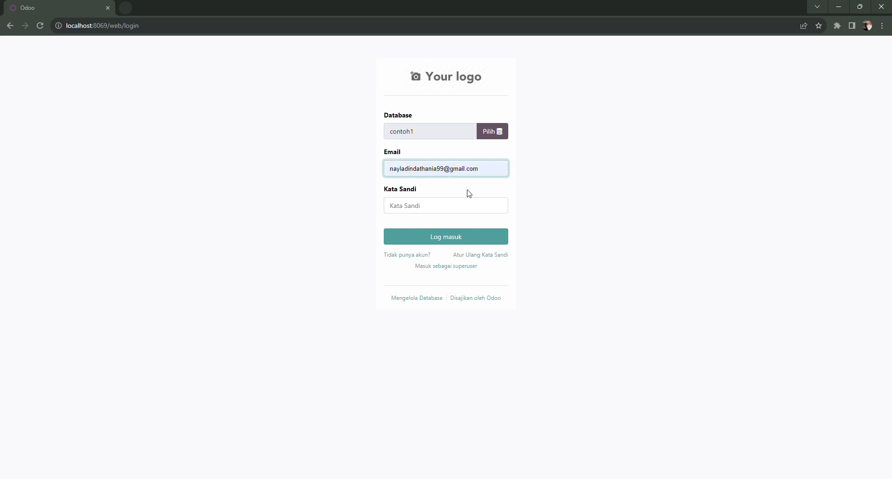
click(439, 211)
text(a)
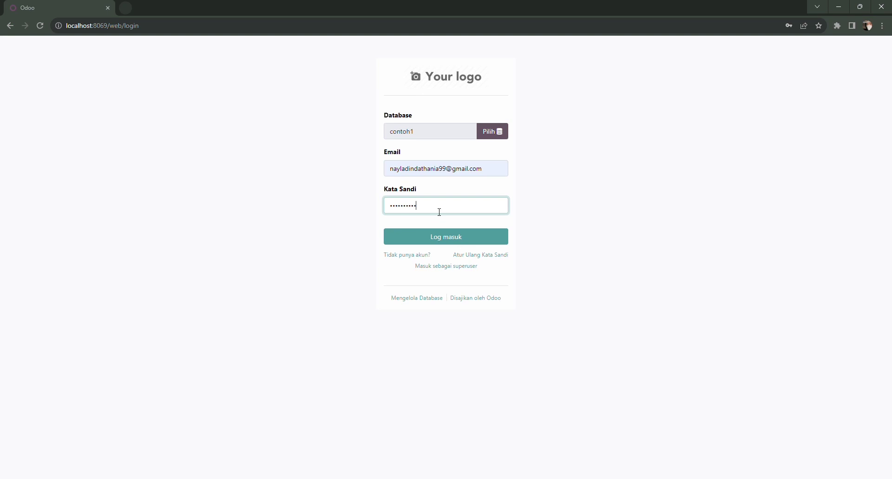
key(Return)
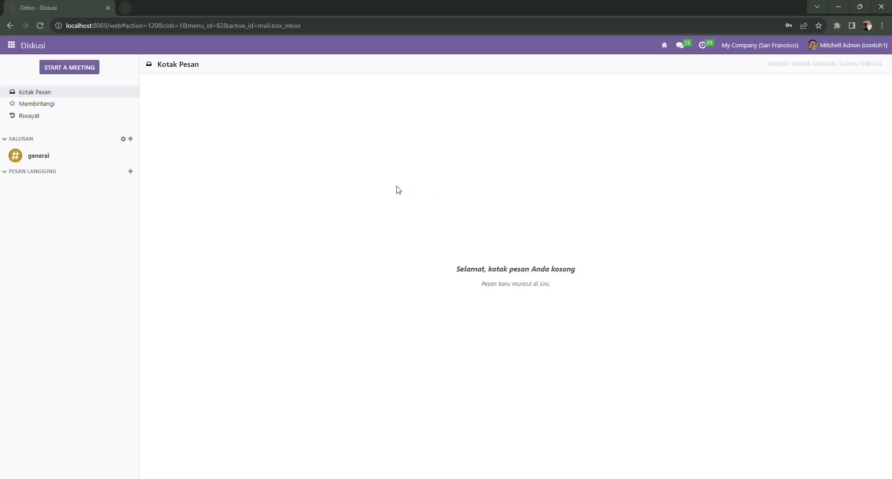
click(11, 45)
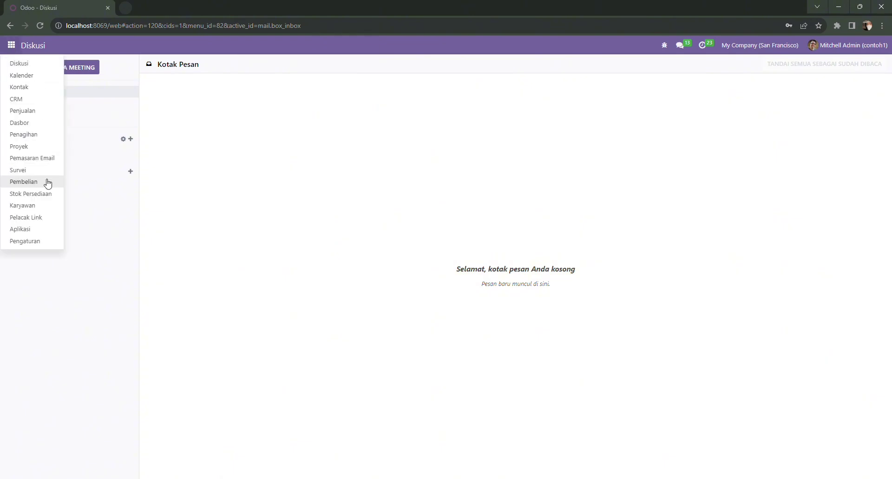
click(36, 135)
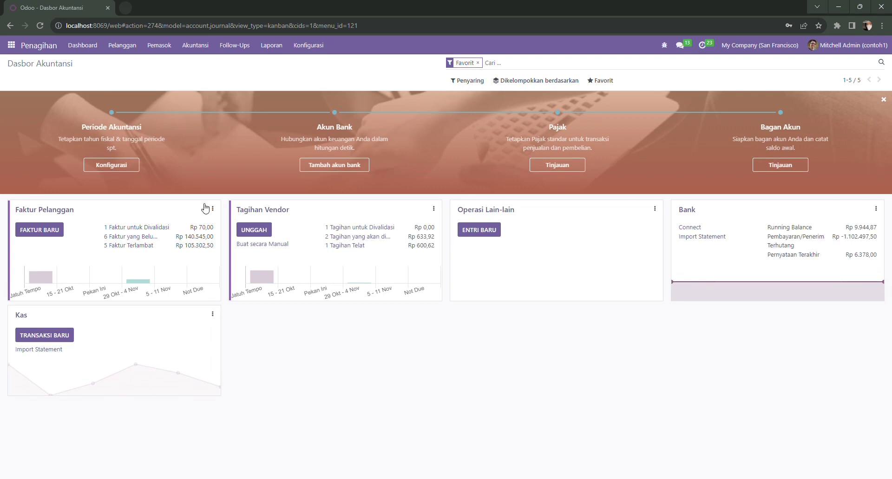
Step: Open the Journal Entries list and scroll through the 26 posted entries totalling Rp 156.581,11
click(207, 49)
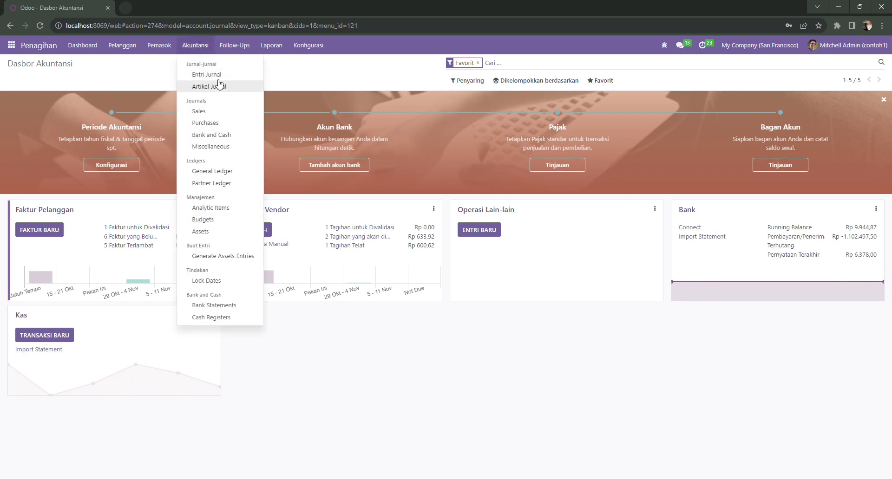
click(216, 75)
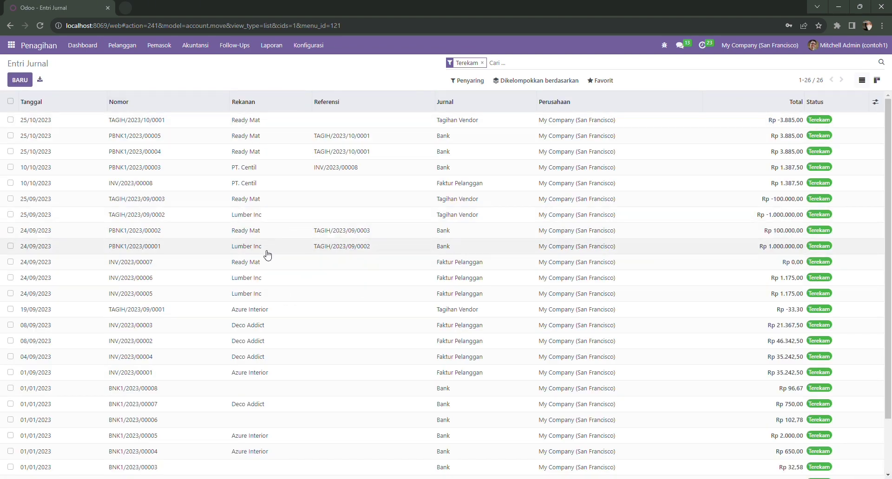
scroll(266, 255, down, 1)
scroll(267, 254, down, 3)
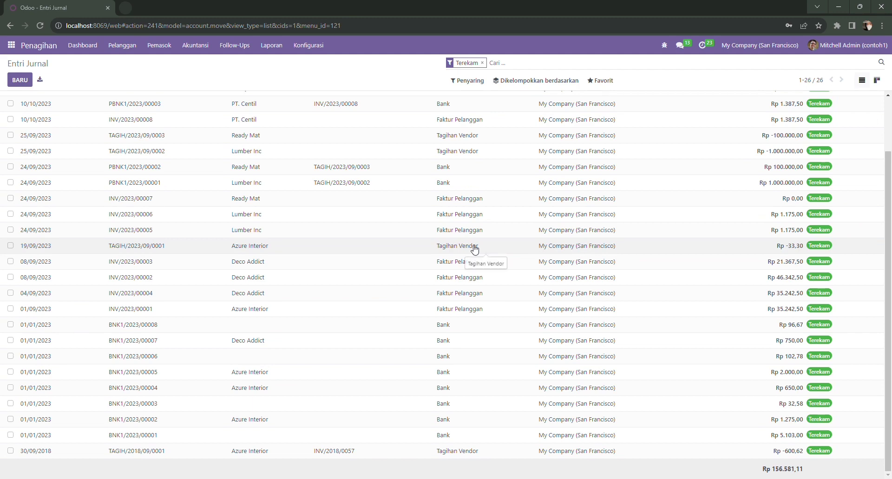
Step: Log out of the administrator session and sign in with the warehouse user's e-mail and password
click(873, 47)
click(823, 129)
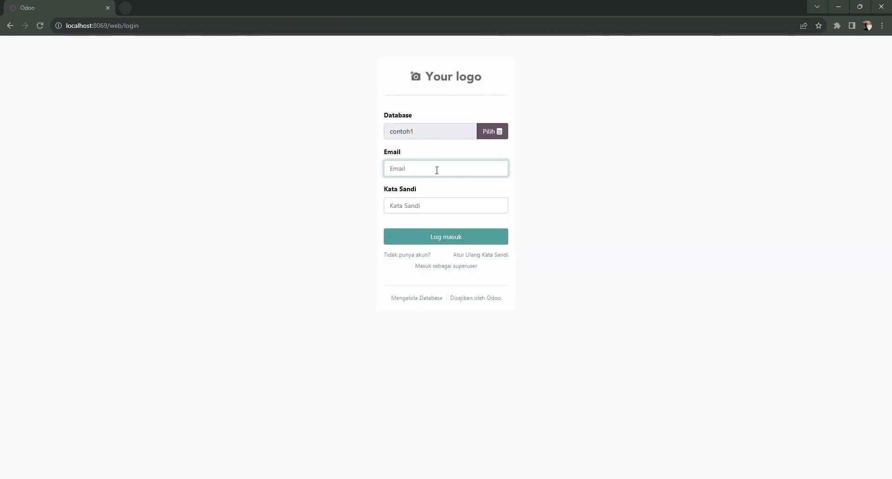
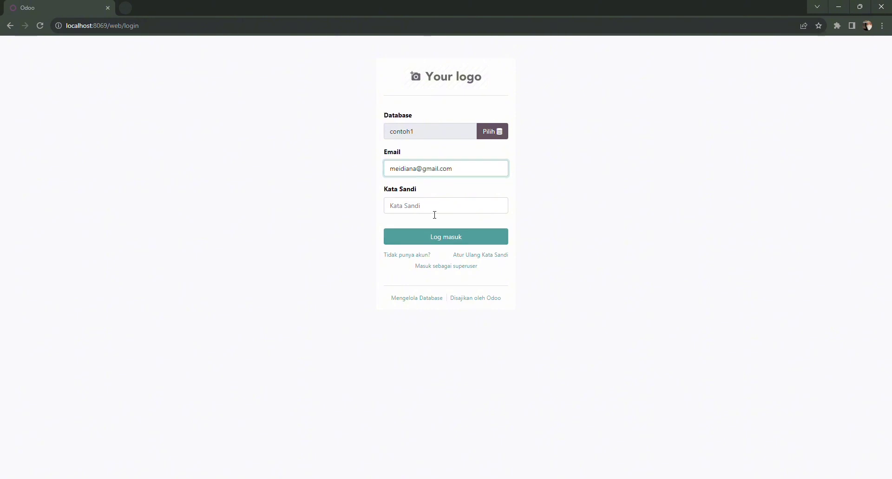
click(434, 212)
text(1)
key(Return)
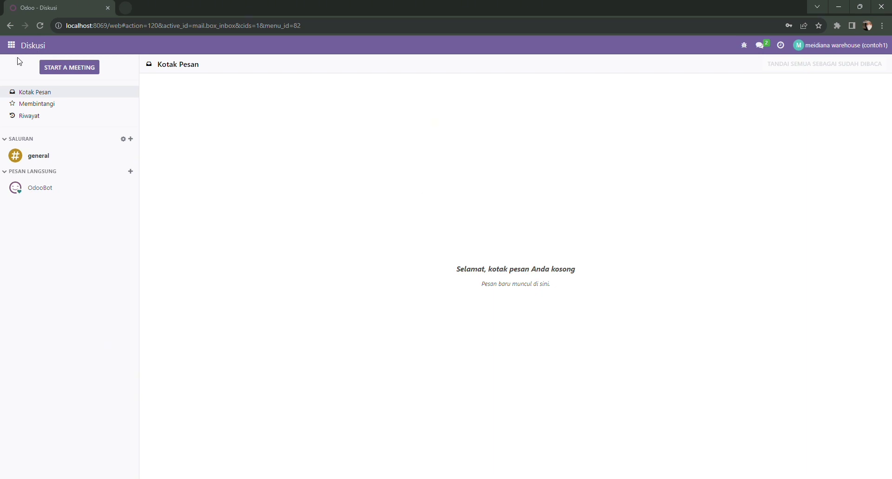
Step: Open receipt WH/IN/00017 for P00047 from the Stok Persediaan receipts list
click(12, 45)
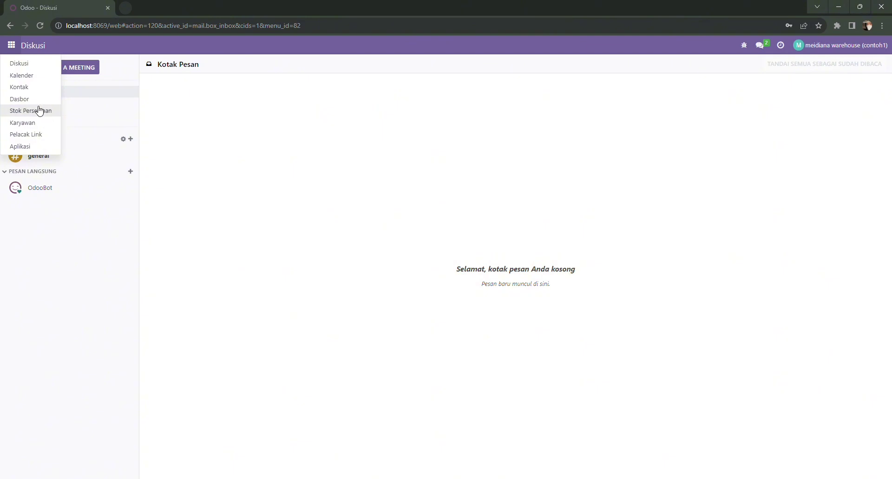
click(39, 109)
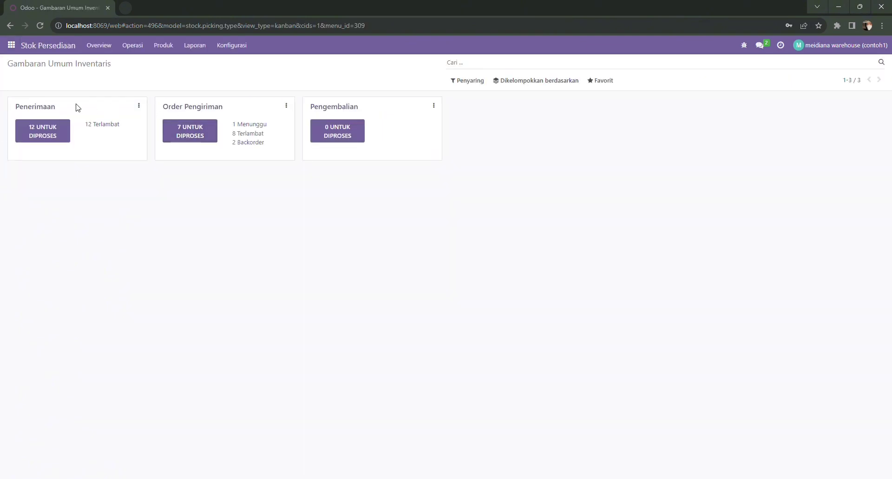
click(47, 110)
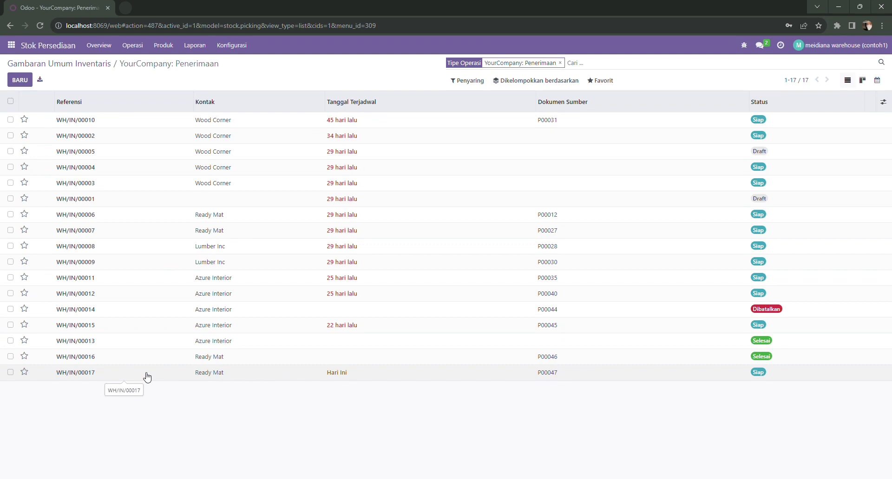
double_click(90, 372)
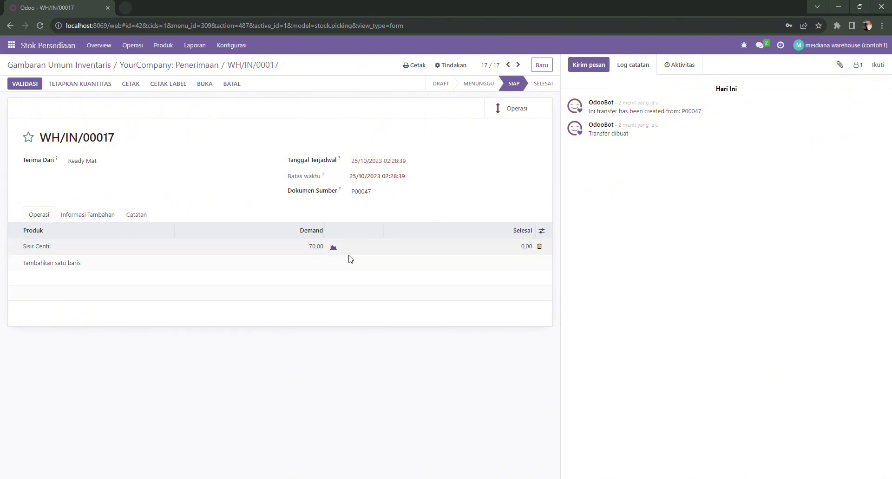
Step: Set the Sisir Centil done quantity to 70 and validate the receipt
click(527, 246)
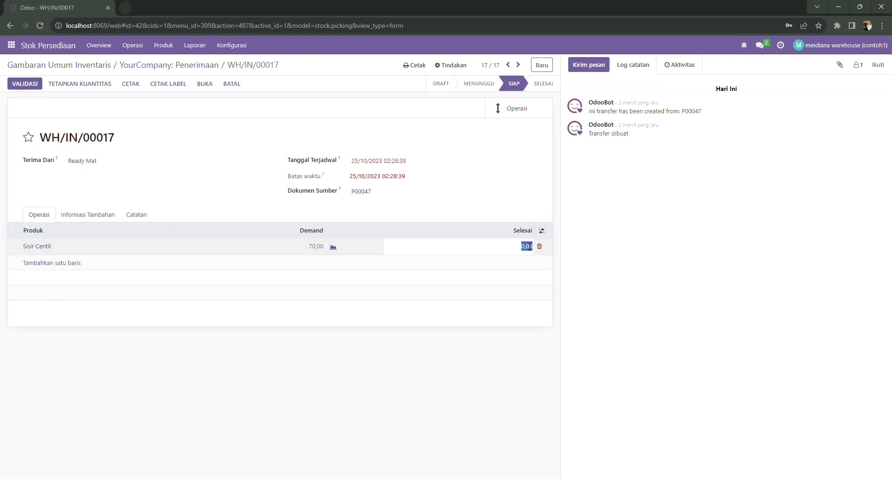
key(BackSpace)
text(70)
key(Return)
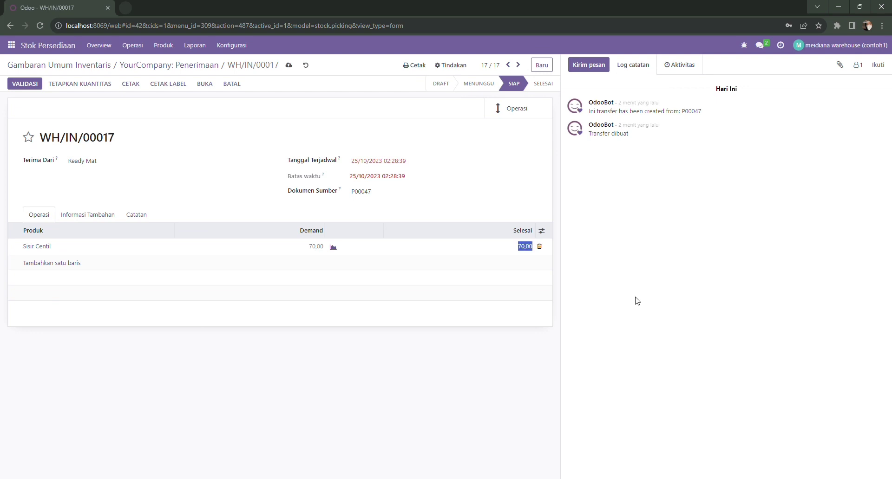
click(636, 301)
click(19, 83)
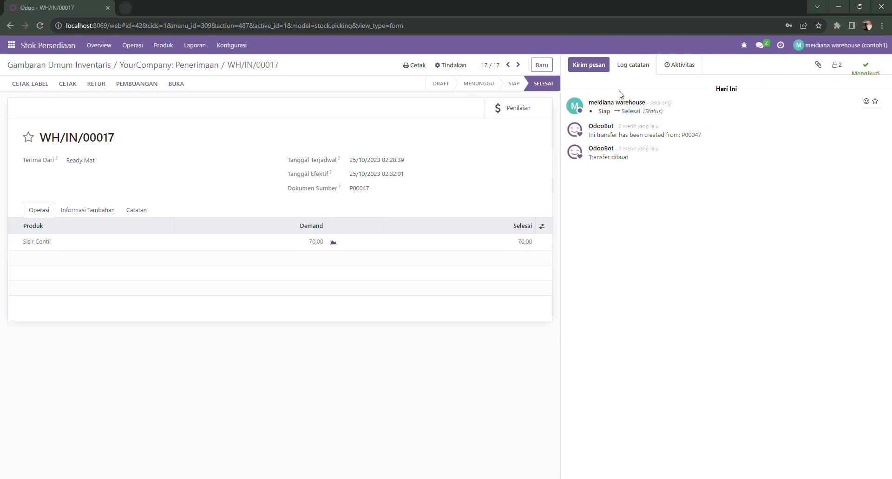
click(862, 52)
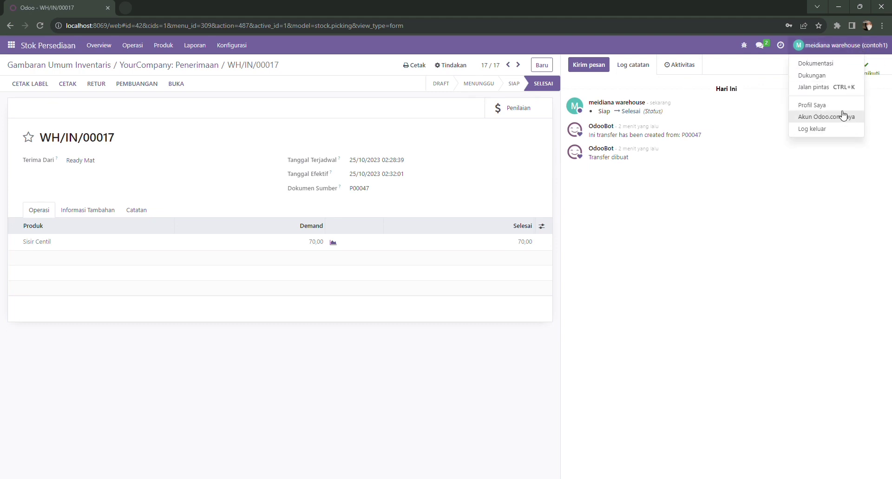
Step: Log out, sign in with the purchasing user's e-mail and password, and open Pembelian
click(830, 134)
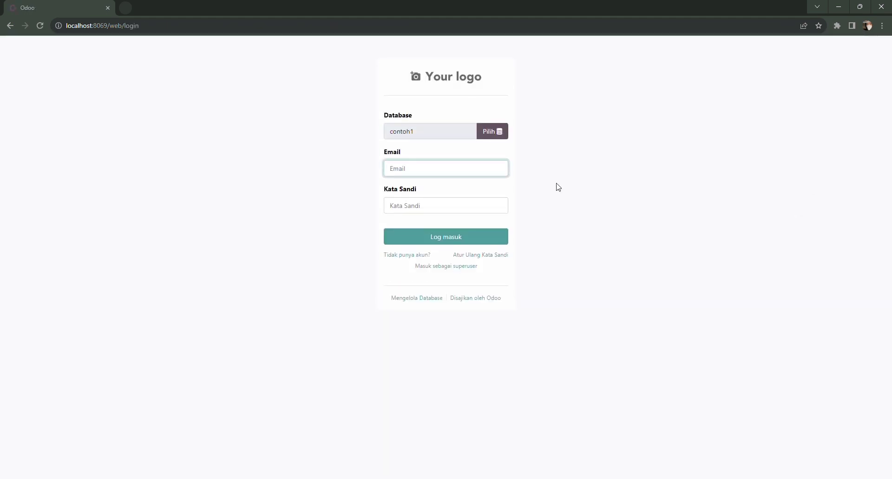
click(480, 207)
click(439, 210)
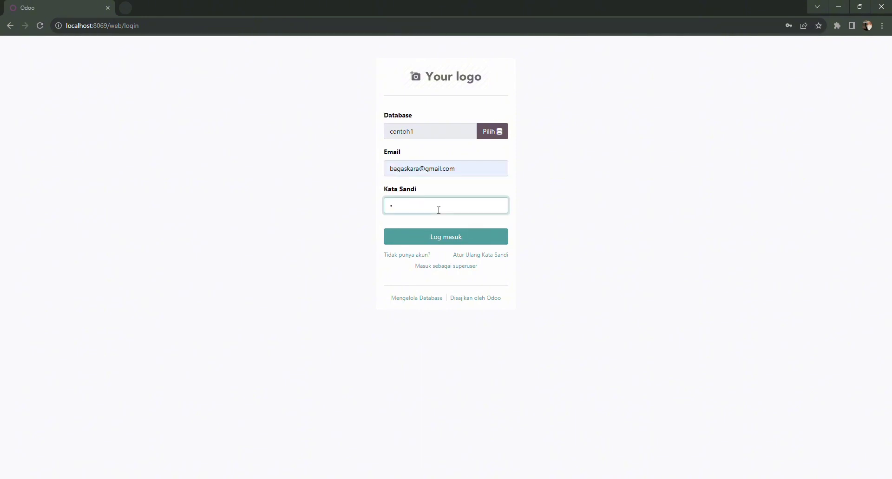
key(Return)
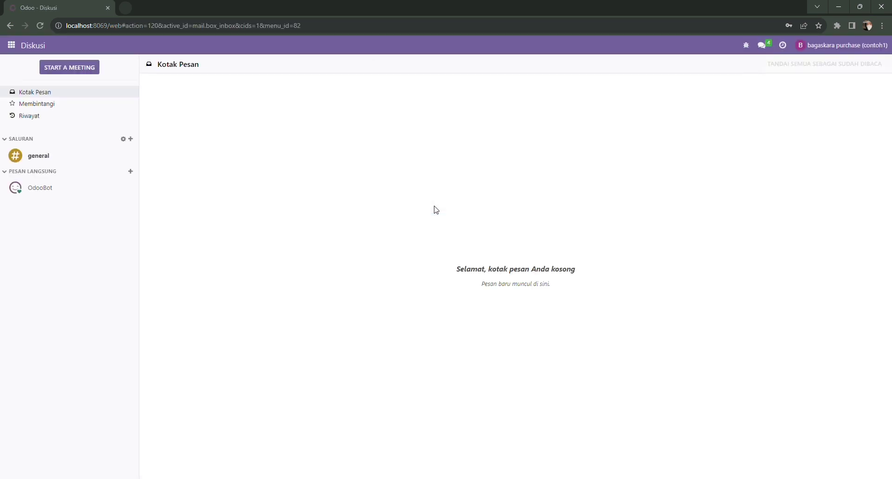
click(17, 48)
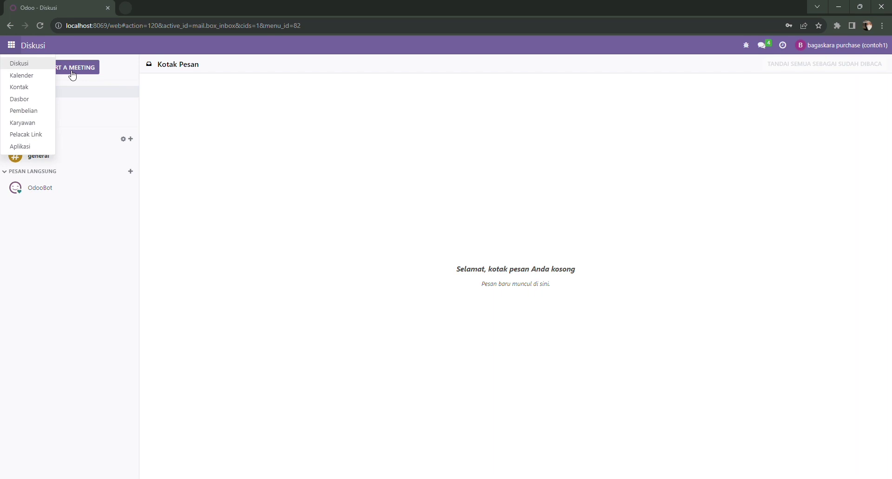
click(41, 114)
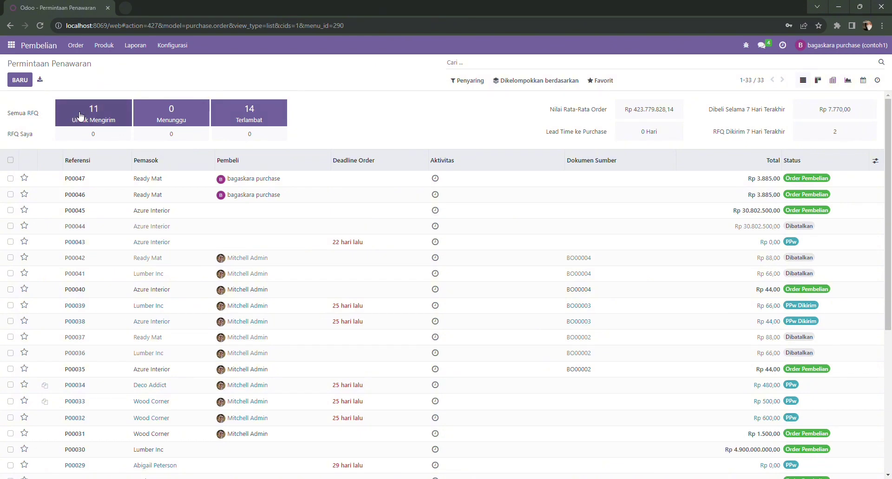
Step: Open confirmed purchase order P00047 and create its Rp 3.885,00 vendor bill with BUAT TAGIHAN
click(81, 115)
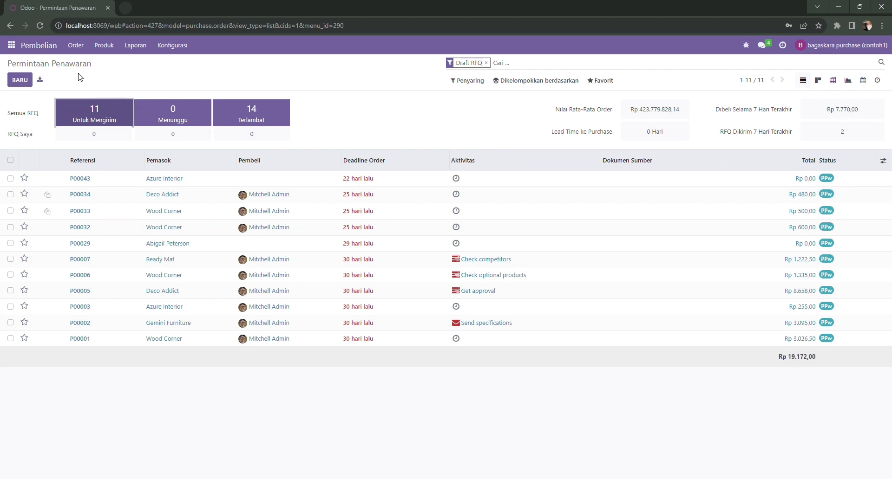
click(76, 45)
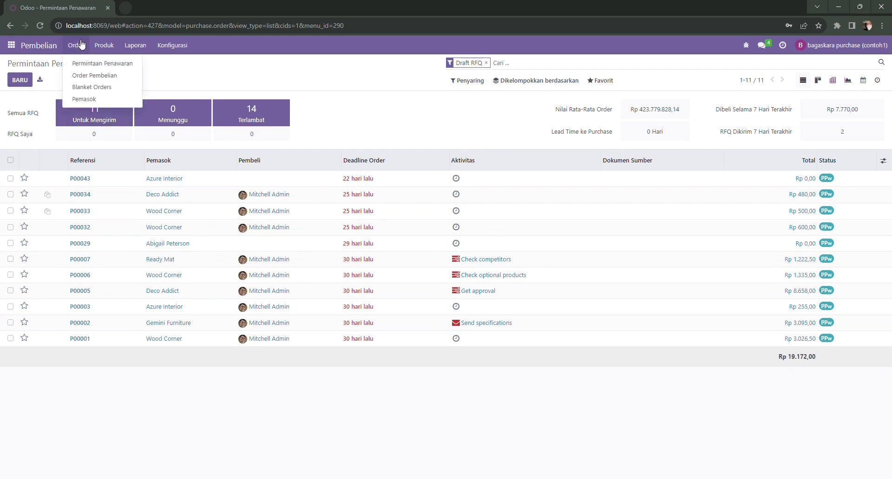
click(91, 75)
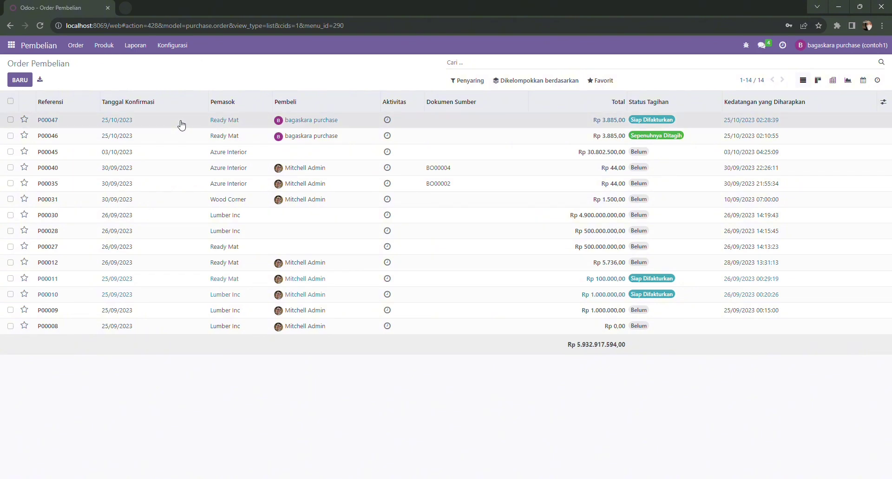
click(205, 123)
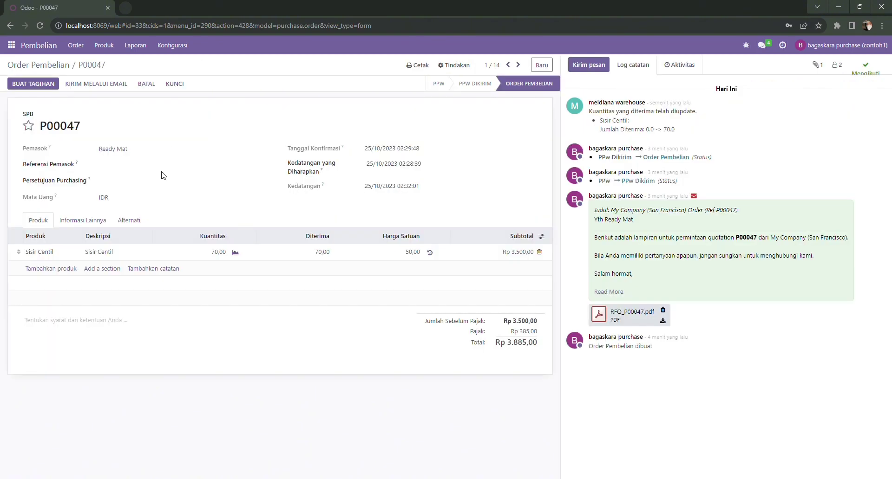
click(31, 87)
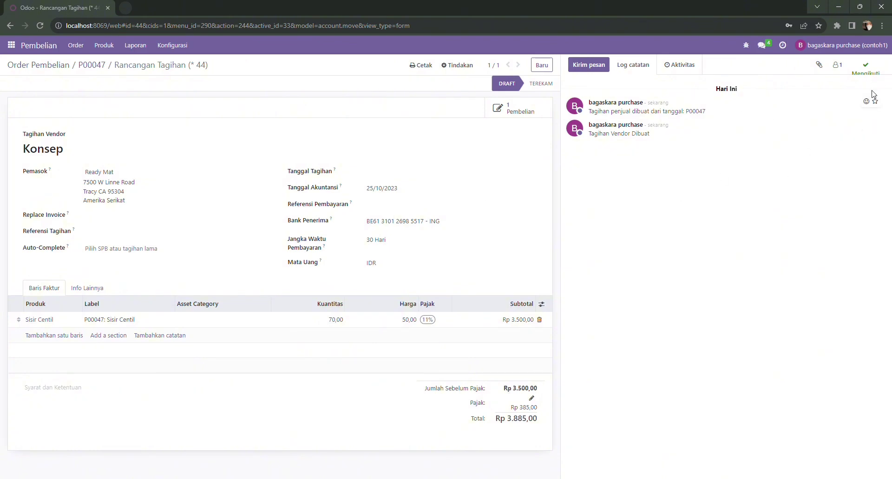
click(862, 46)
Step: Log out, sign in with the accountant's e-mail and password, and open Penagihan
click(818, 129)
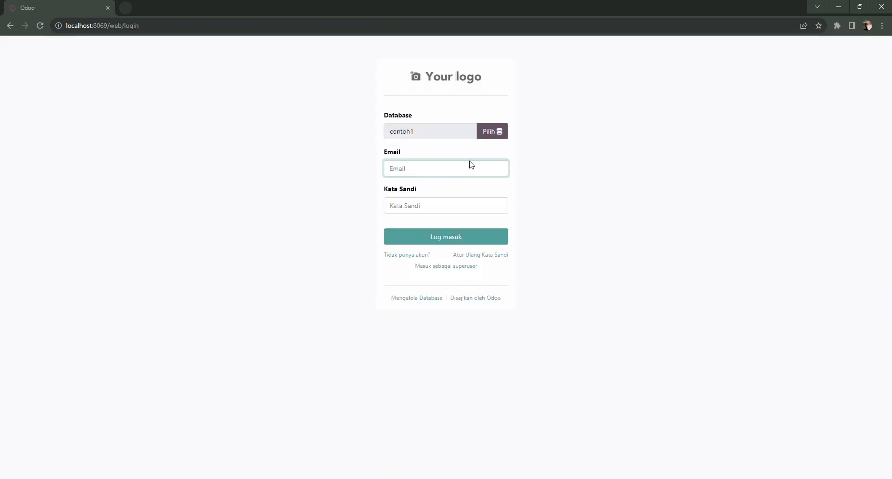
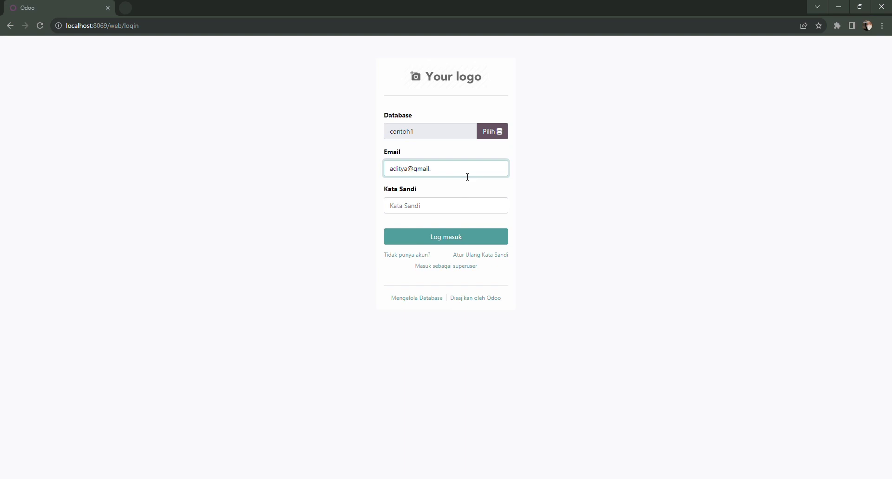
click(444, 203)
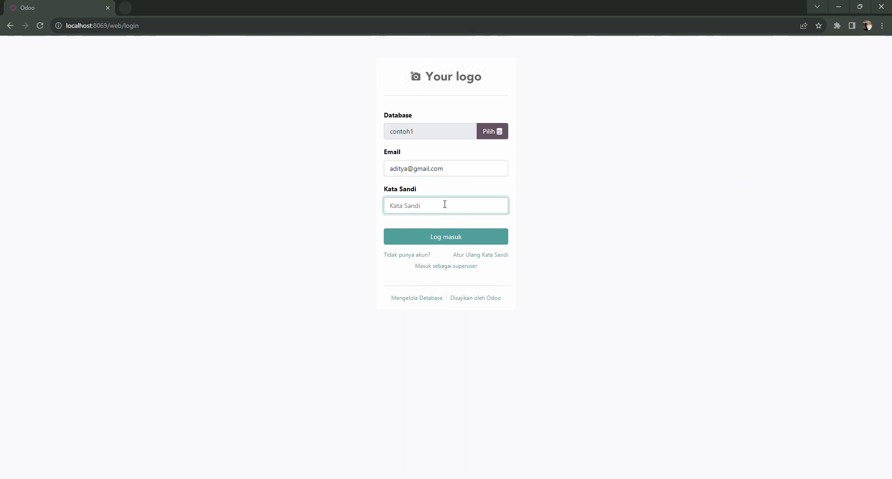
text(1)
key(Return)
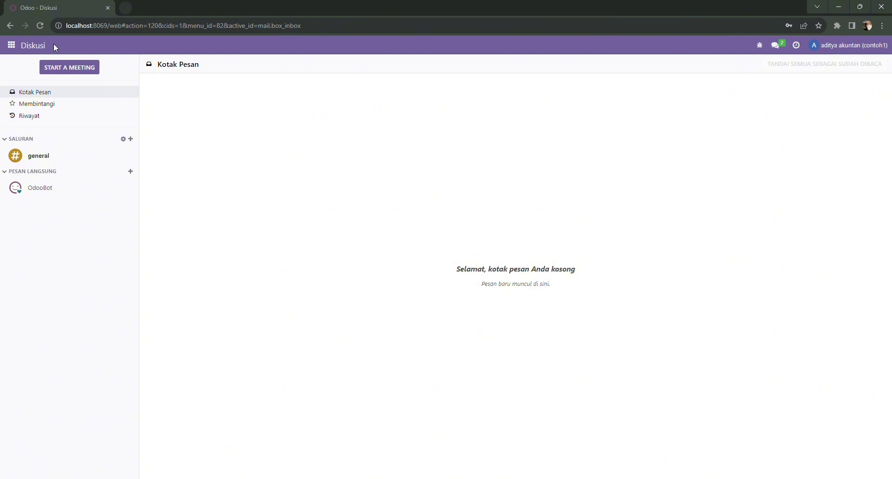
click(10, 46)
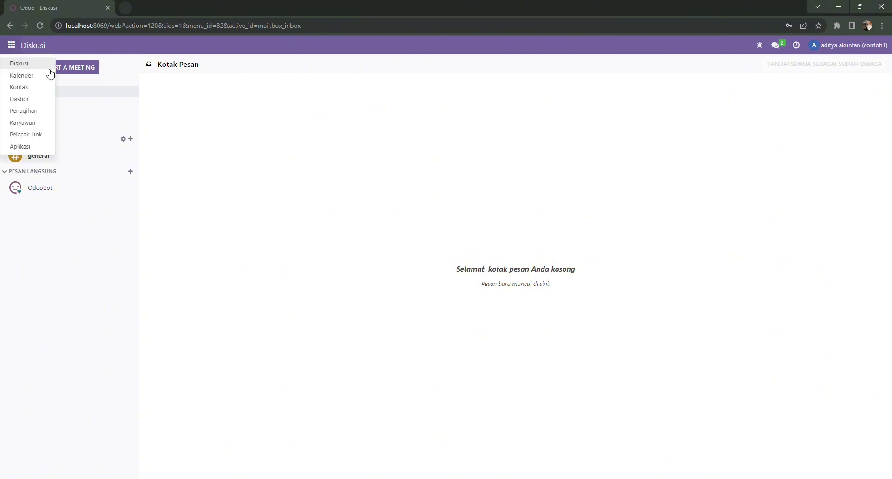
click(20, 112)
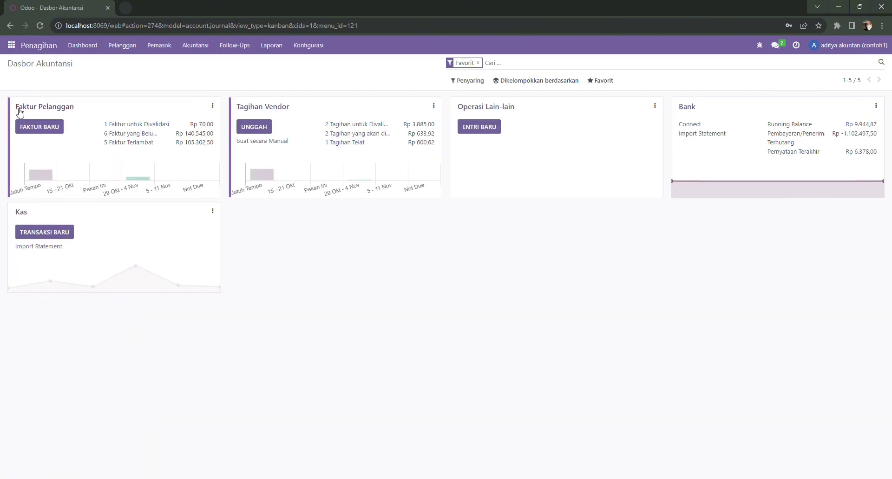
Step: Date the draft Ready Mat bill 25/10/2023, confirm it, and start its payment
click(268, 110)
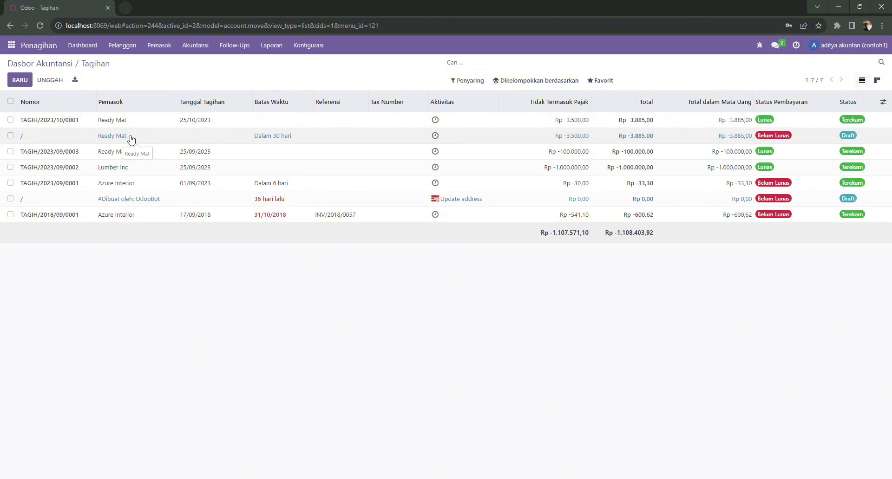
click(131, 140)
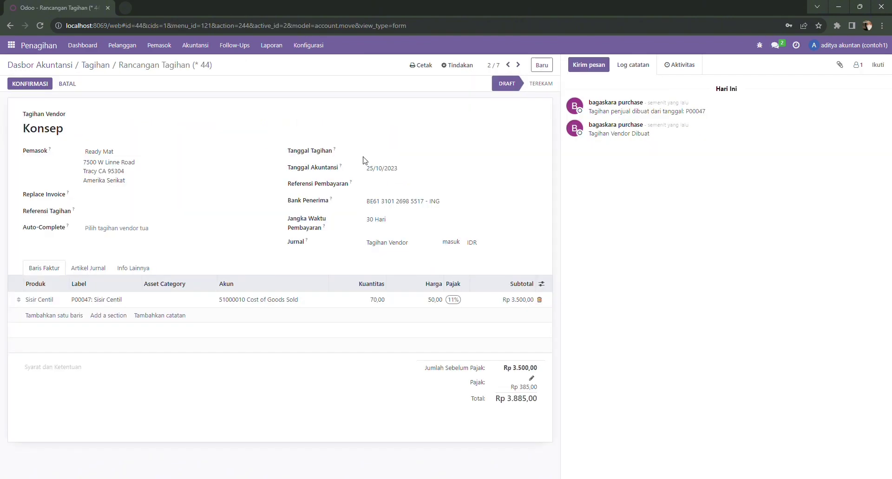
click(399, 152)
click(434, 265)
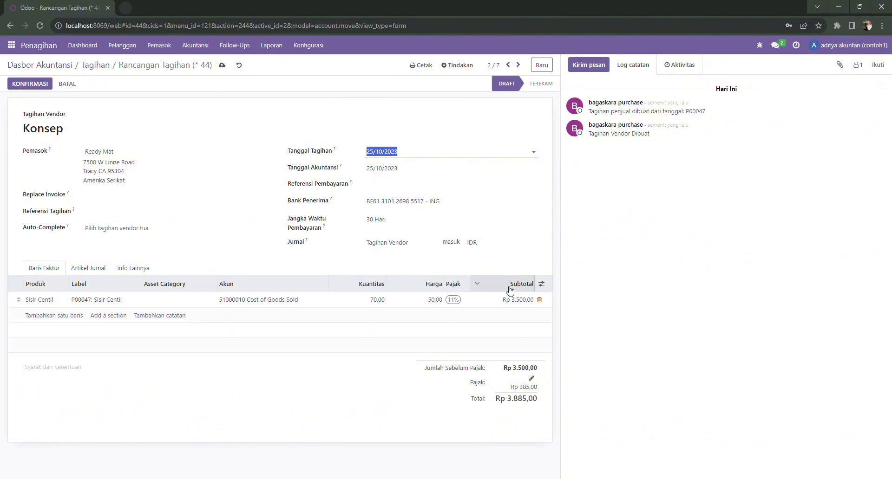
click(37, 90)
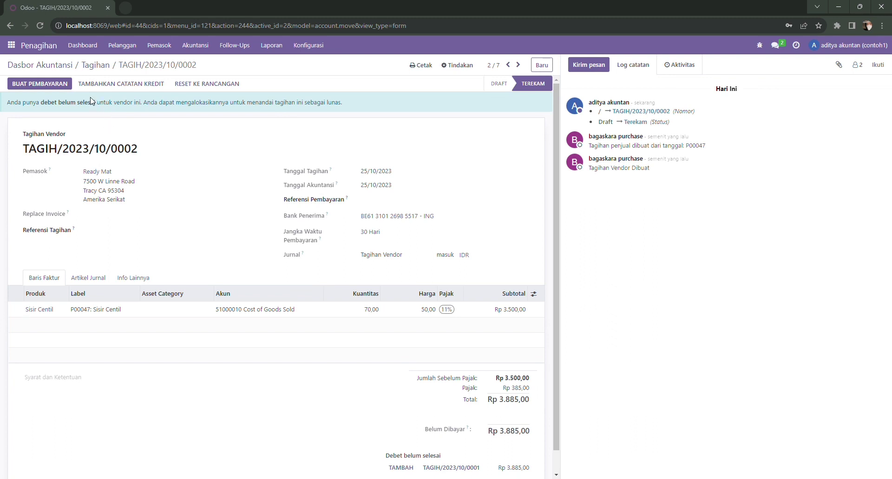
click(61, 85)
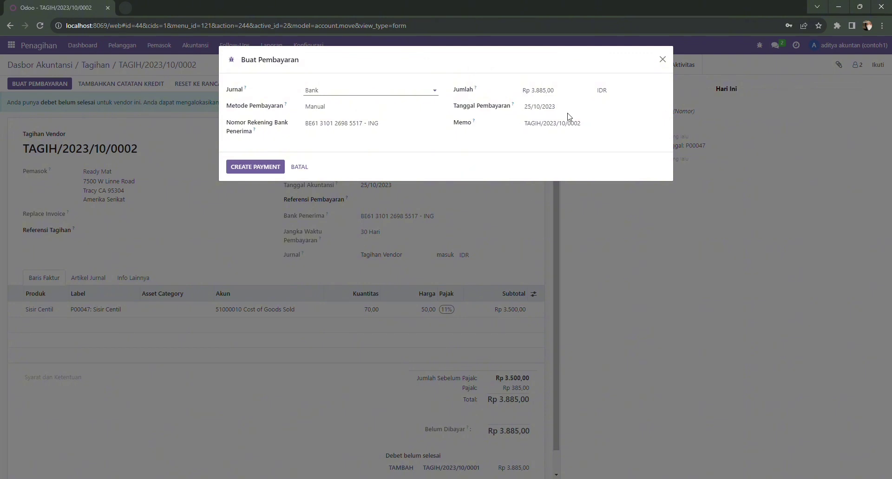
Step: Create the Rp 3.885,00 payment from the Bank journal
click(263, 166)
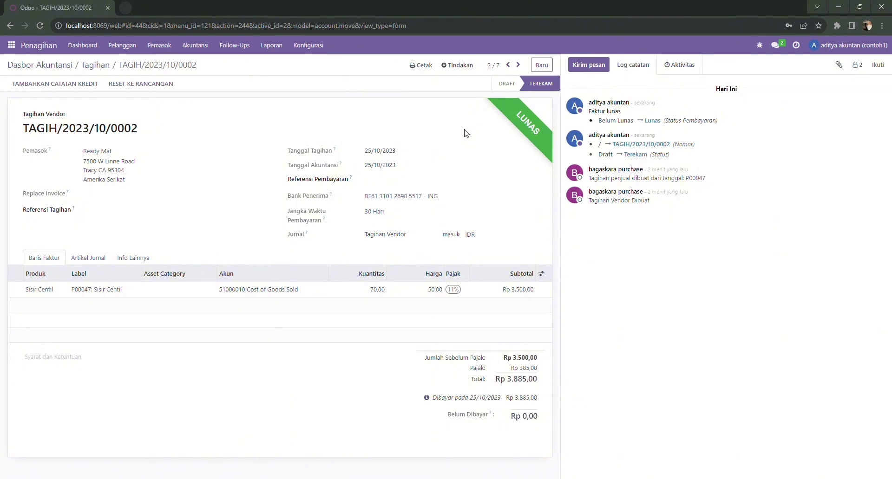
Step: Check the Bank journal's Manual incoming and outgoing payment methods on account 11120008 Bank
click(325, 50)
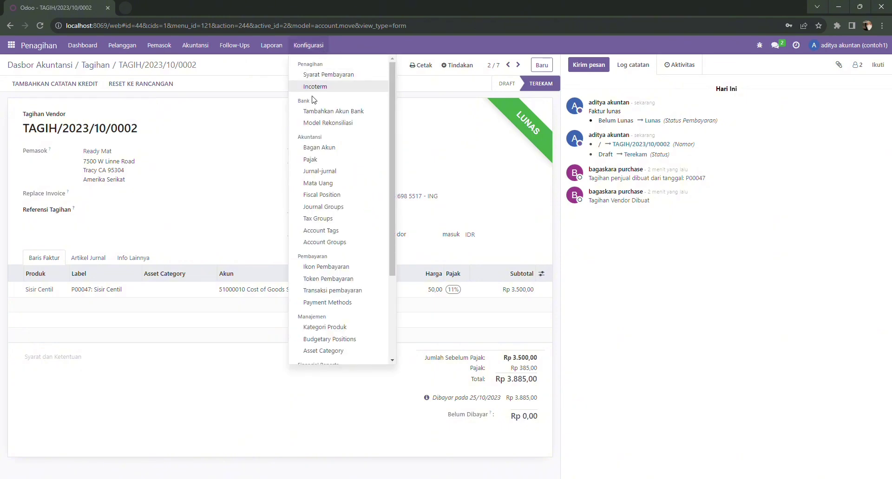
click(318, 172)
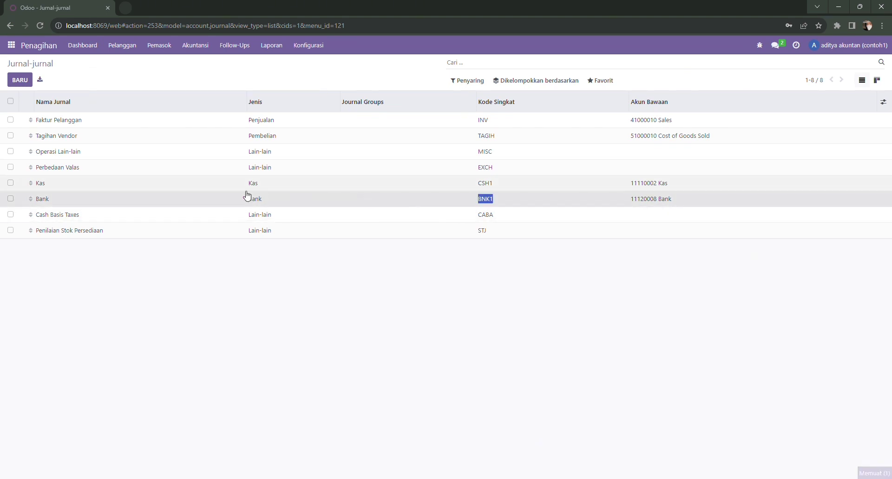
click(195, 203)
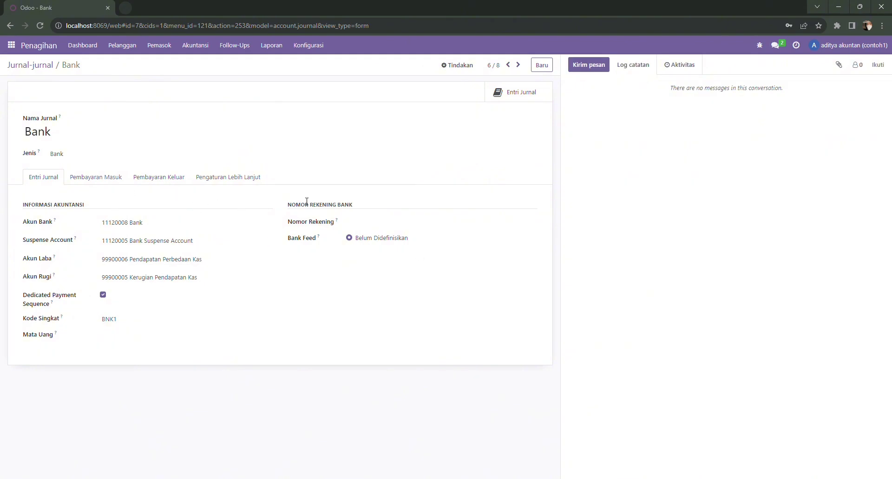
click(118, 182)
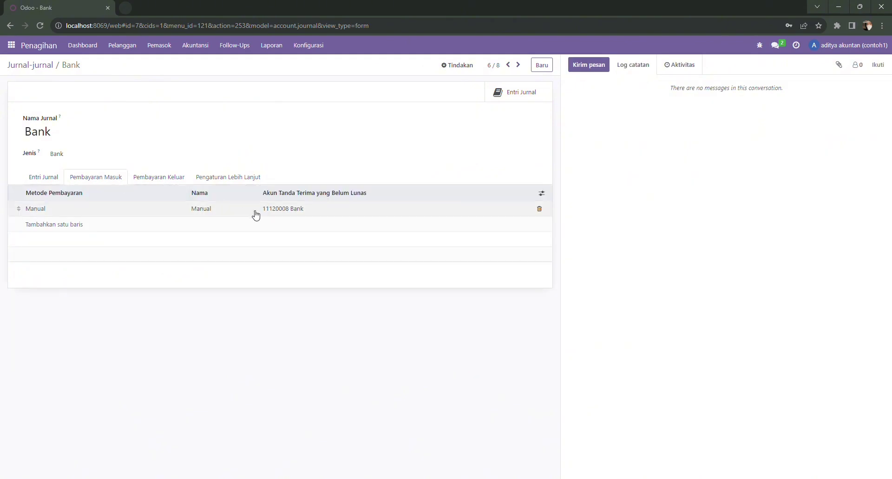
click(154, 176)
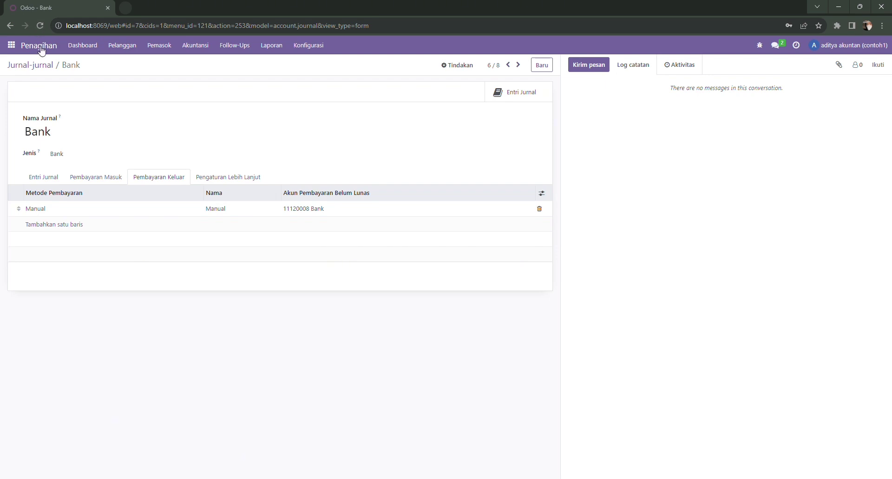
click(40, 47)
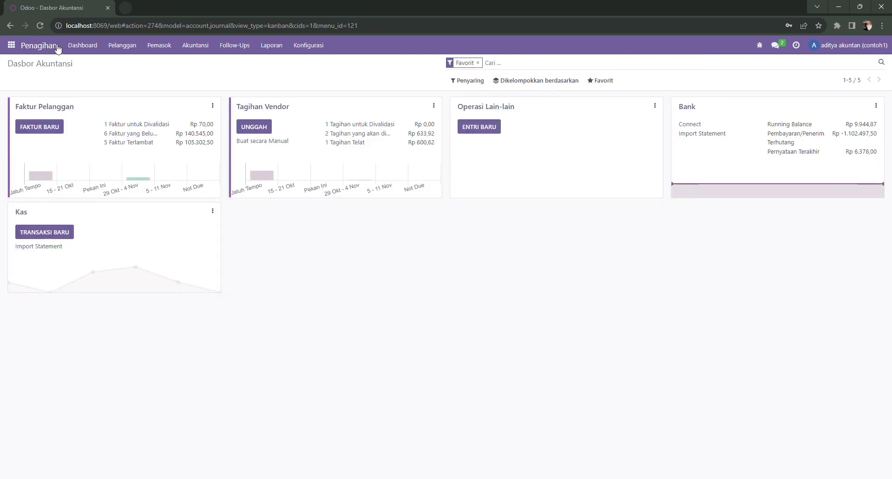
Step: Open vendor bill TAGIH/2023/10/0001 from the vendor bills list
click(271, 112)
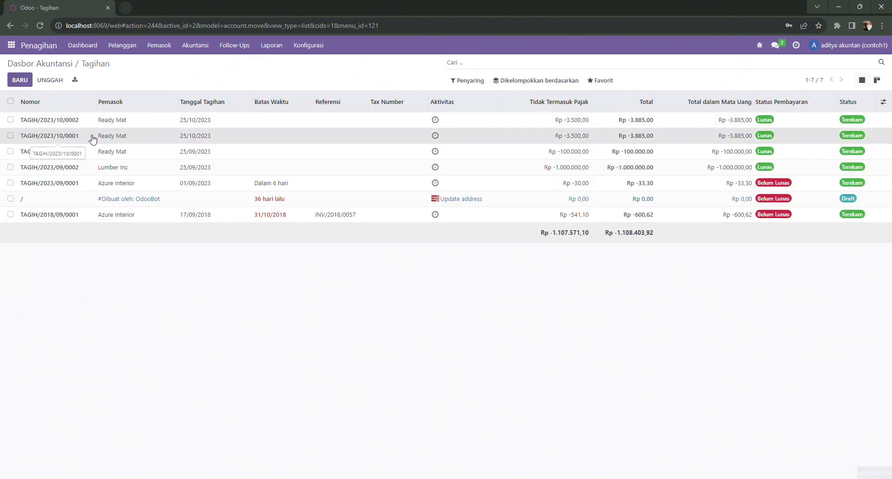
click(92, 138)
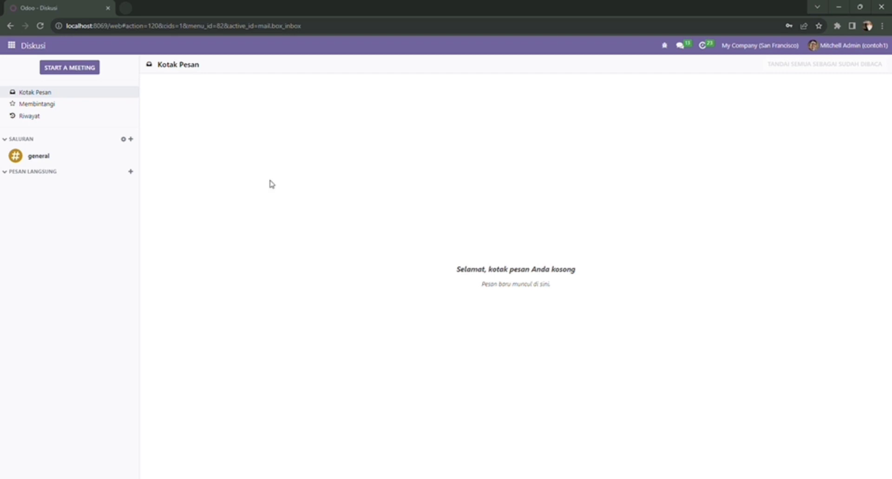
Step: Open Penagihan's Akuntansi > Entri Jurnal list of 28 posted journal entries
click(11, 45)
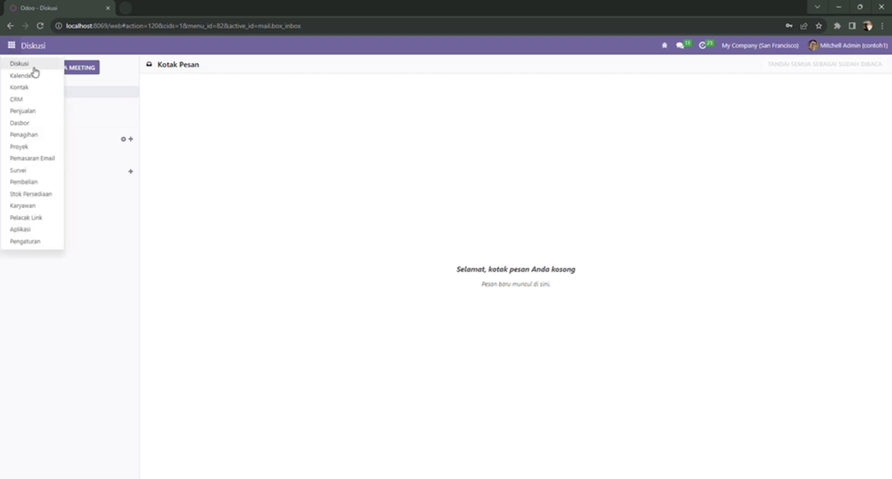
click(35, 135)
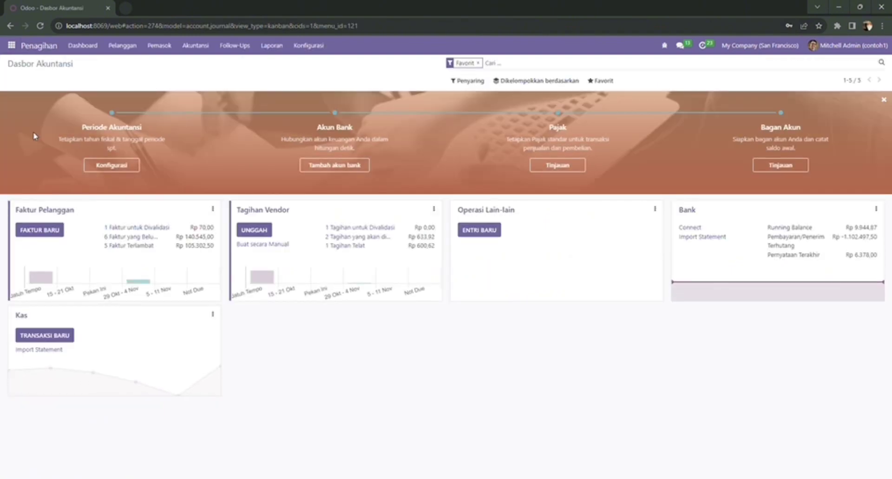
click(201, 43)
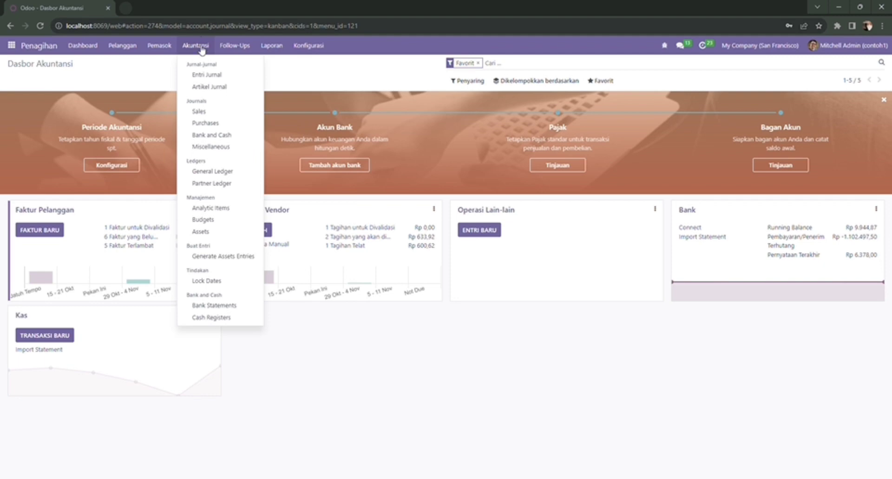
click(201, 76)
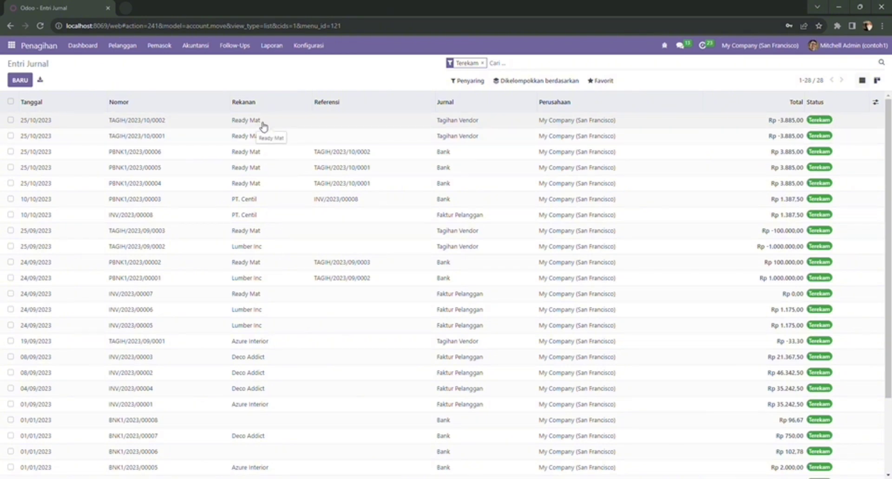
Step: Tick and untick payment entries PBNK1/2023/00005 and PBNK1/2023/00006 in the journal entries list
click(10, 167)
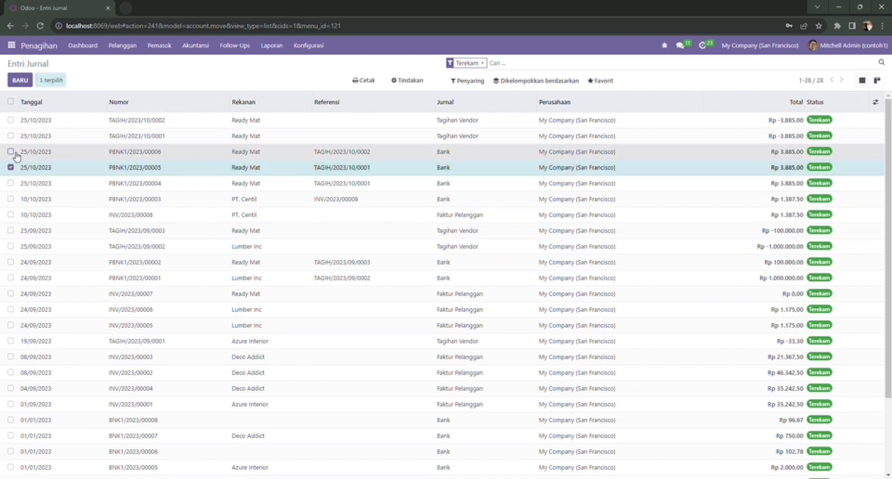
click(11, 151)
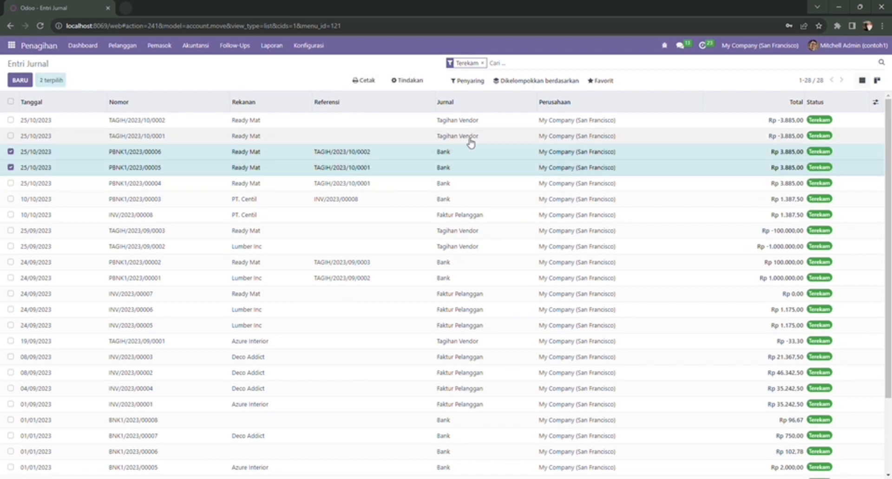
click(10, 152)
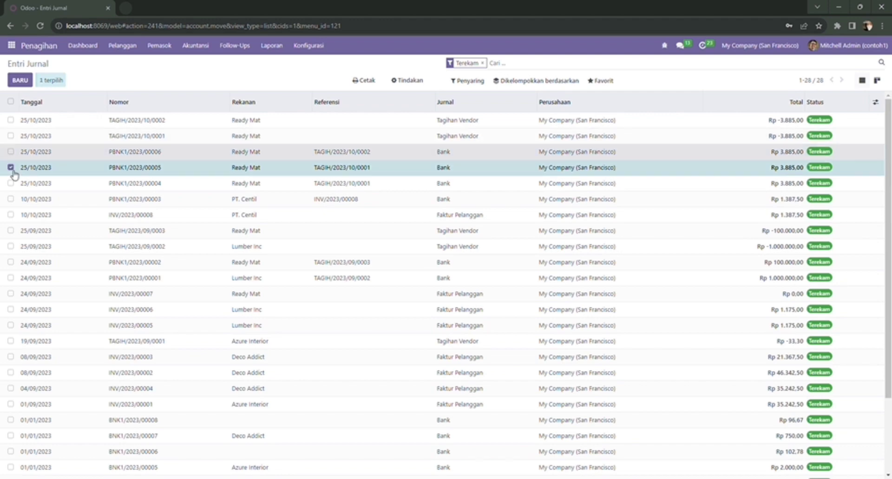
click(10, 168)
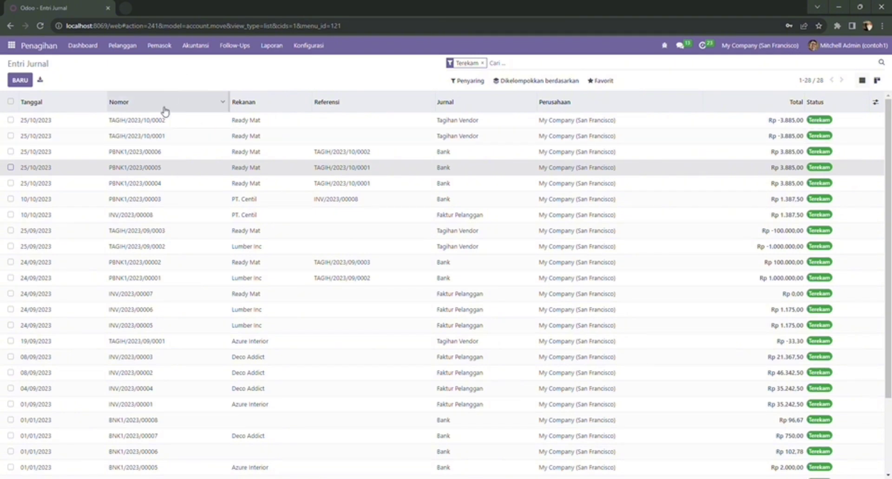
Step: View payment PBNK1/2023/00006, then bill TAGIH/2023/10/0002, then the Purchases journal items
mouse_move(170, 111)
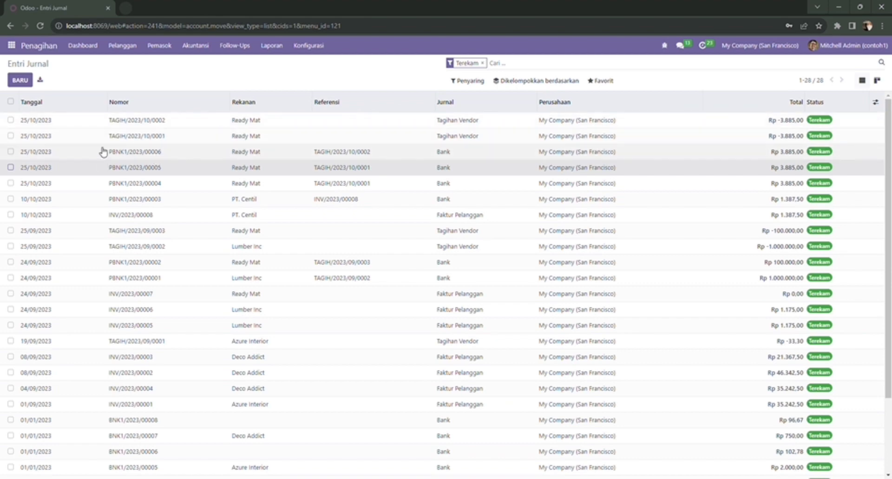
click(79, 160)
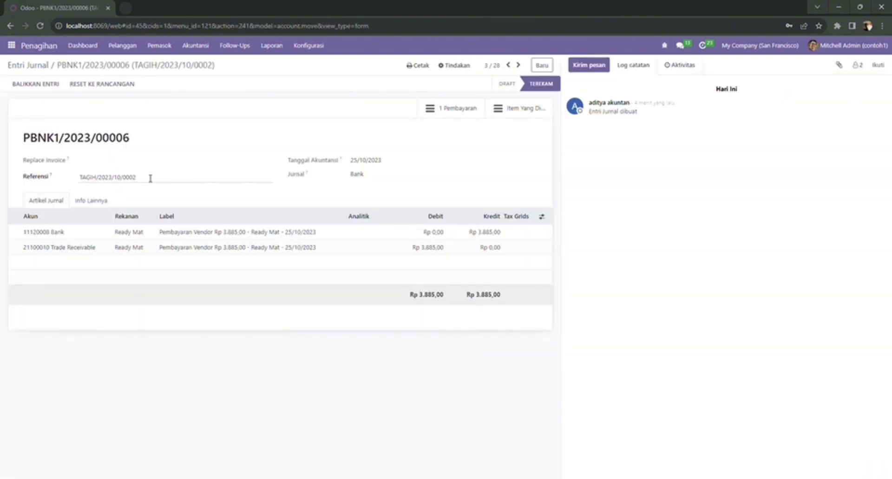
click(10, 26)
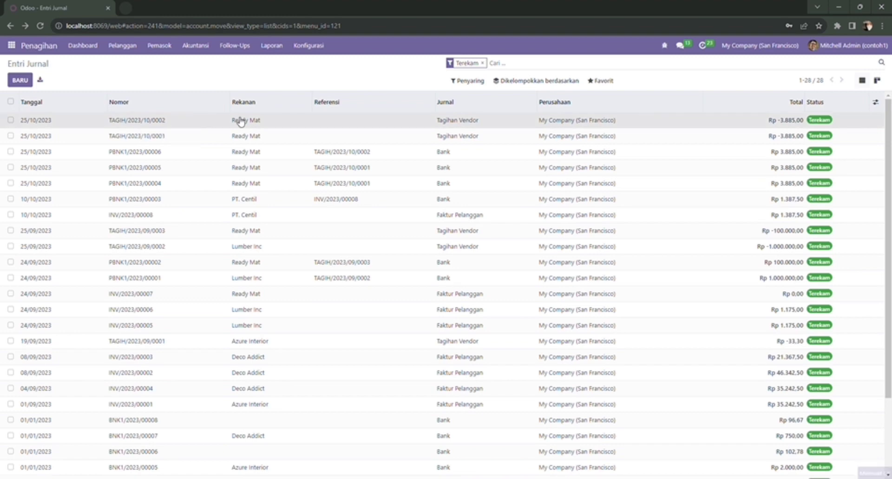
click(259, 124)
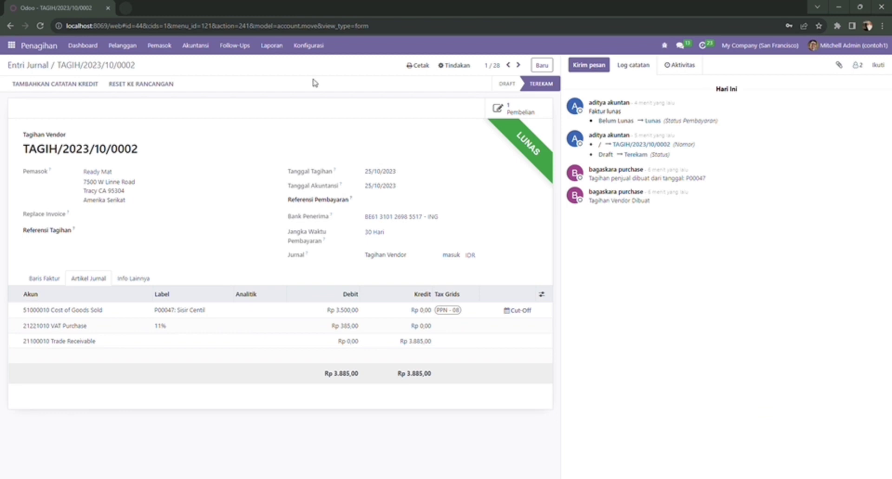
click(198, 45)
click(207, 124)
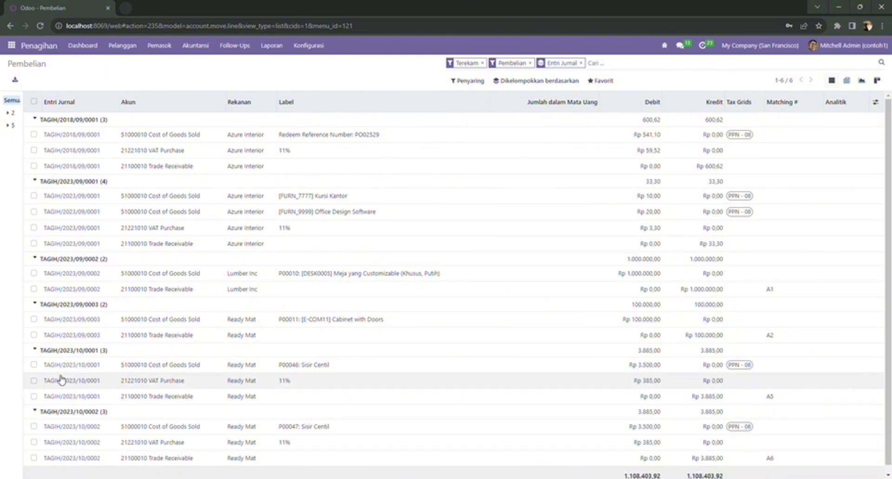
Step: Select the bill's Cost of Goods Sold, VAT Purchase and Trade Receivable lines, totalling Rp 3.885,00
click(34, 427)
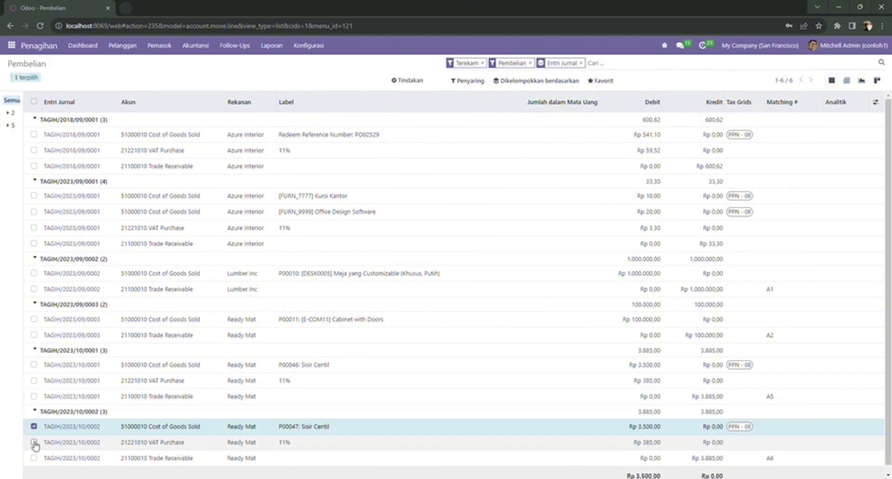
click(34, 442)
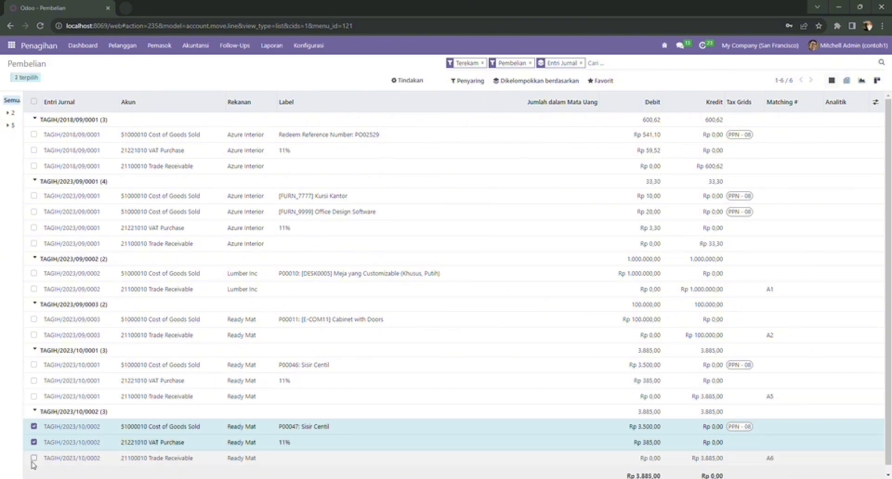
click(34, 458)
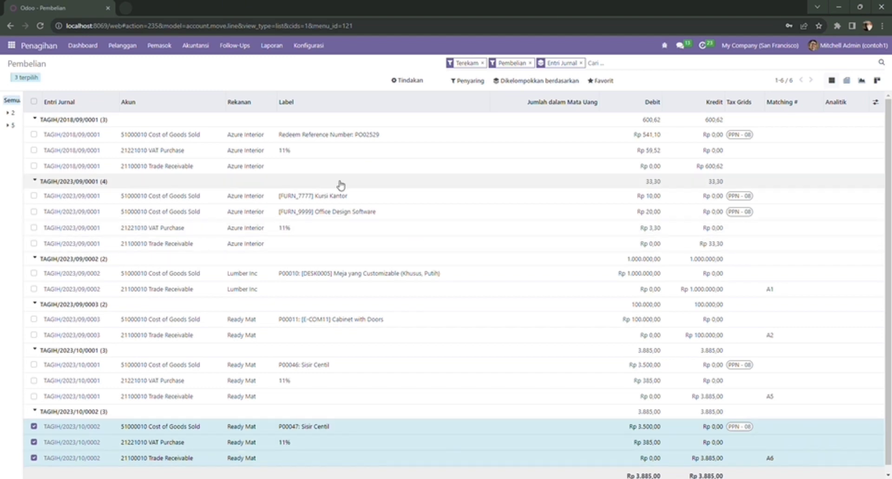
click(199, 49)
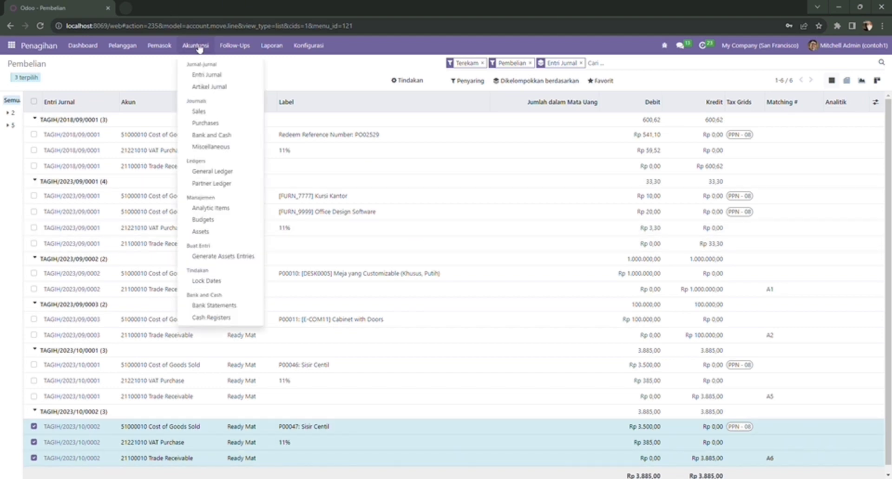
Step: Review payment PBNK1/2023/00006 crediting Rp 3.885,00 to Bank, then return to Entri Jurnal
click(205, 81)
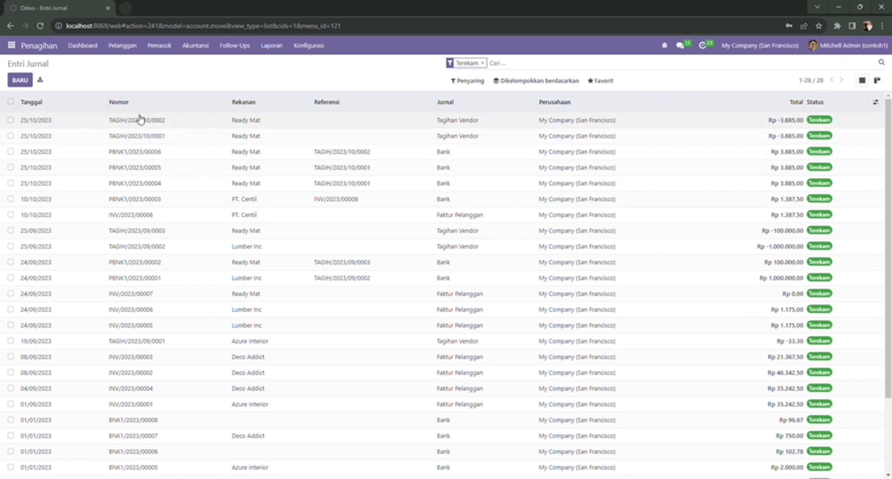
click(132, 152)
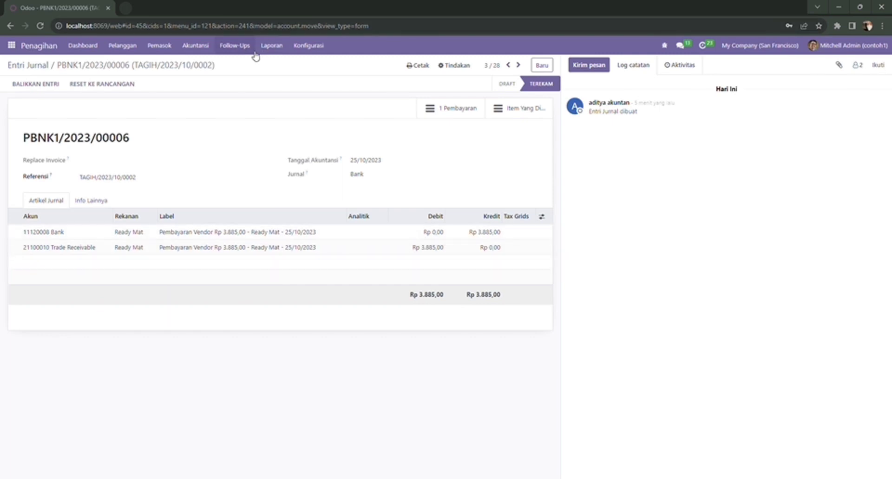
click(205, 44)
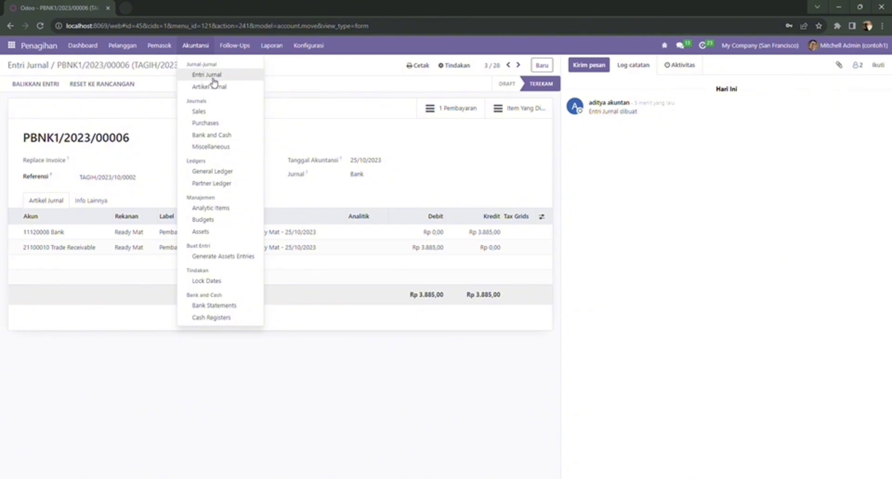
click(207, 74)
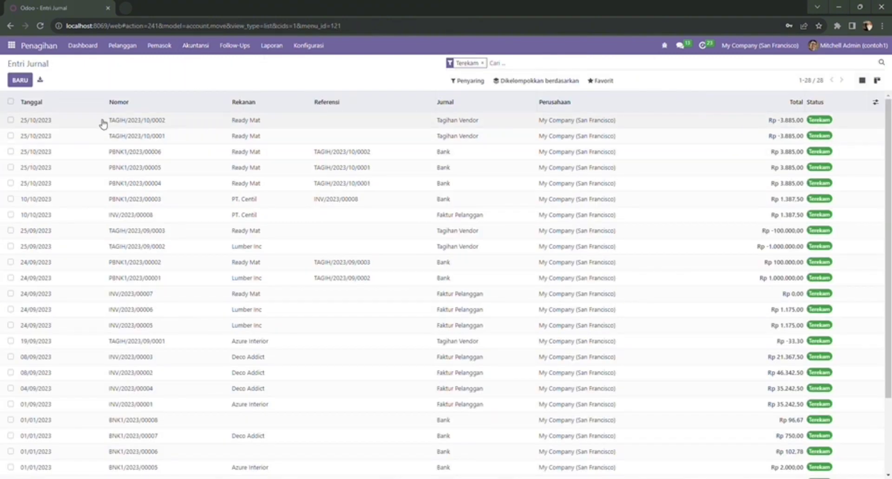
Step: Tick and untick the TAGIH/2023/10/0002 bill and PBNK1/2023/00006 payment rows
click(11, 120)
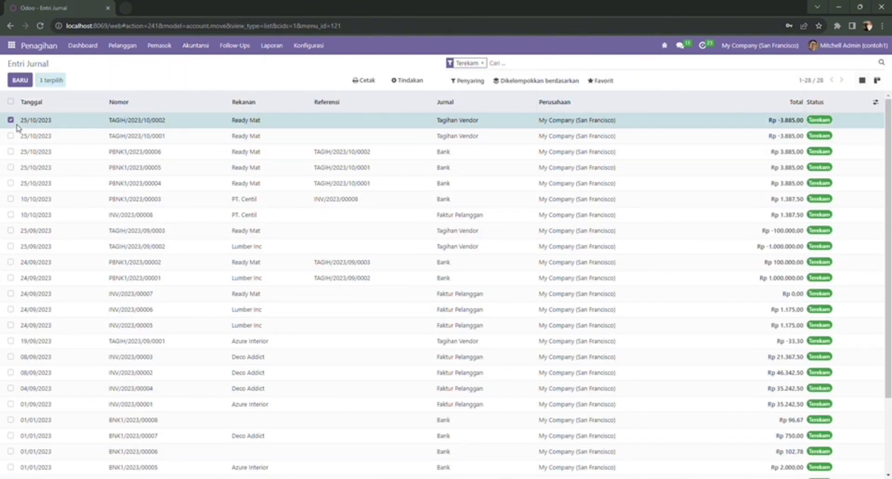
click(11, 152)
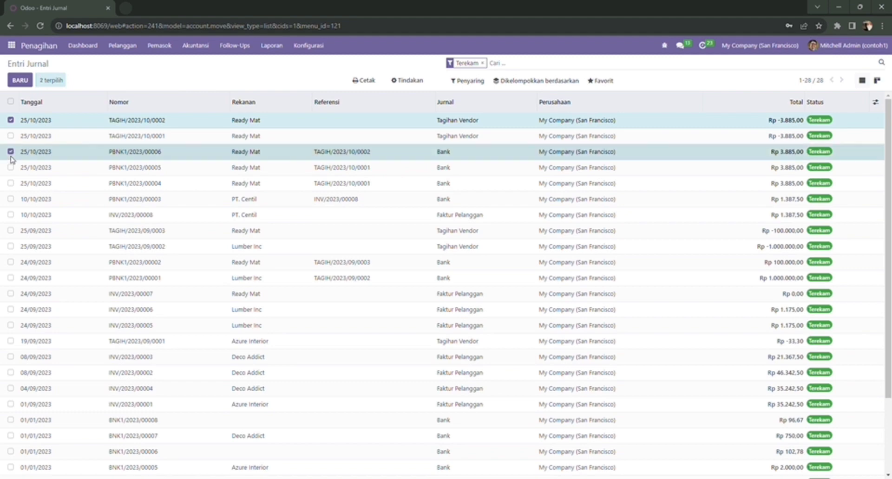
click(10, 152)
click(11, 120)
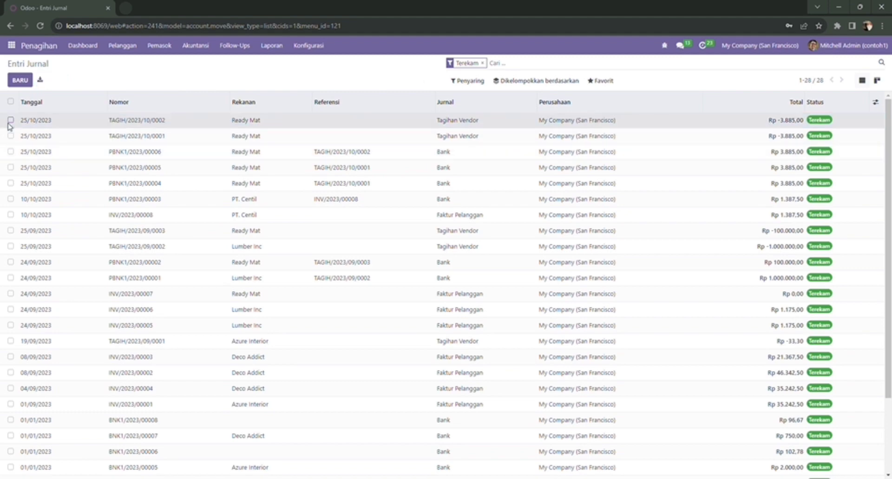